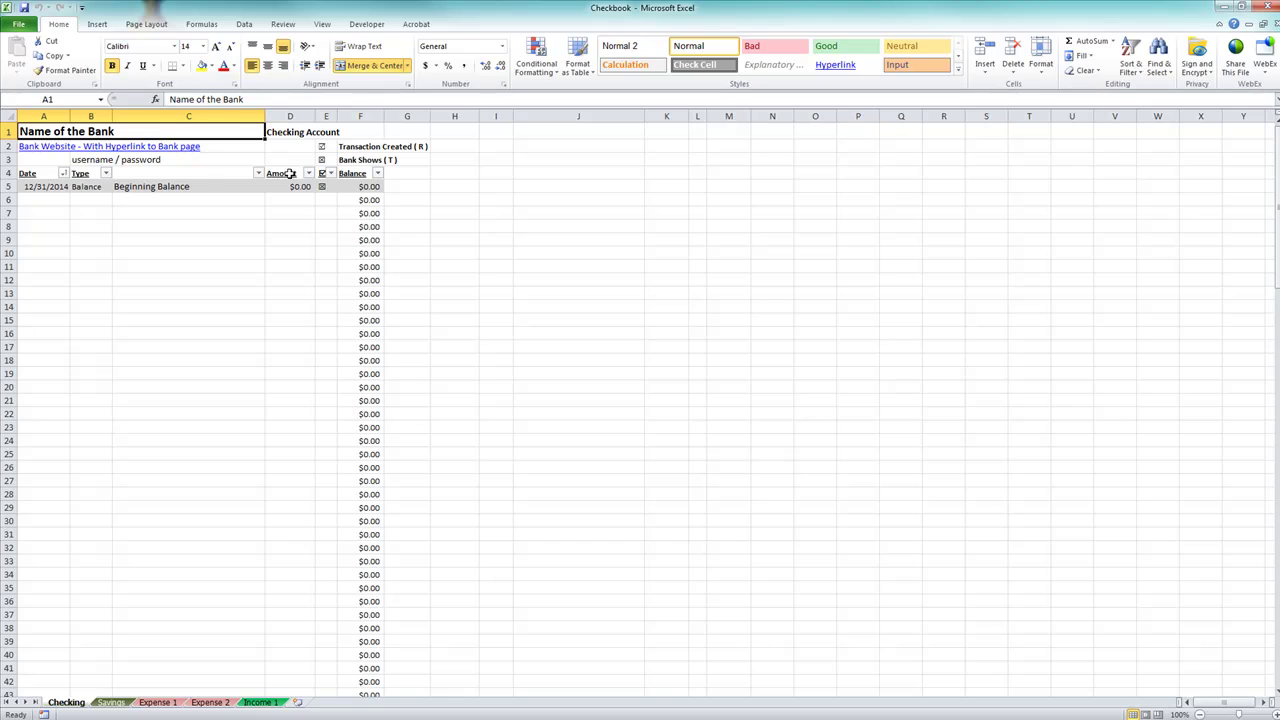
Look through the Savings, Expense 1, Expense 2 and Income 1 sheets, and view the tab color options of the Checking sheet
left_click(110, 703)
left_click(152, 703)
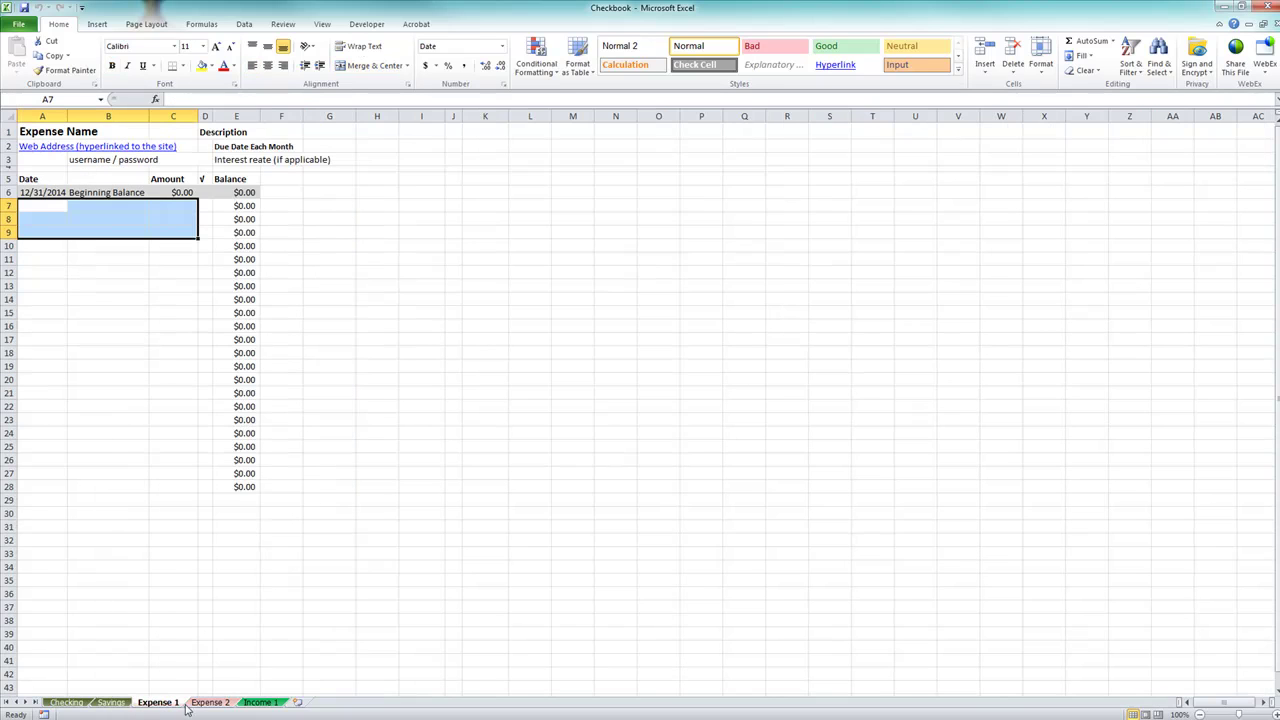
left_click(210, 703)
left_click(264, 703)
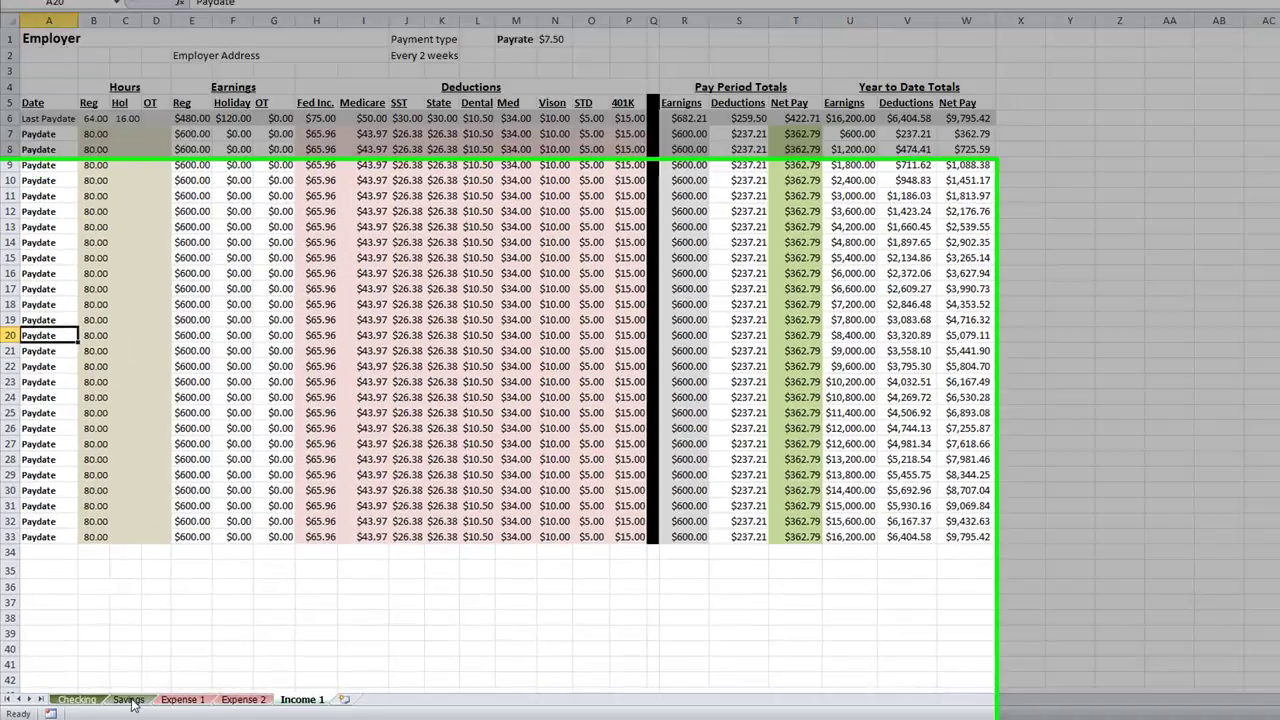
left_click(70, 703)
right_click(72, 704)
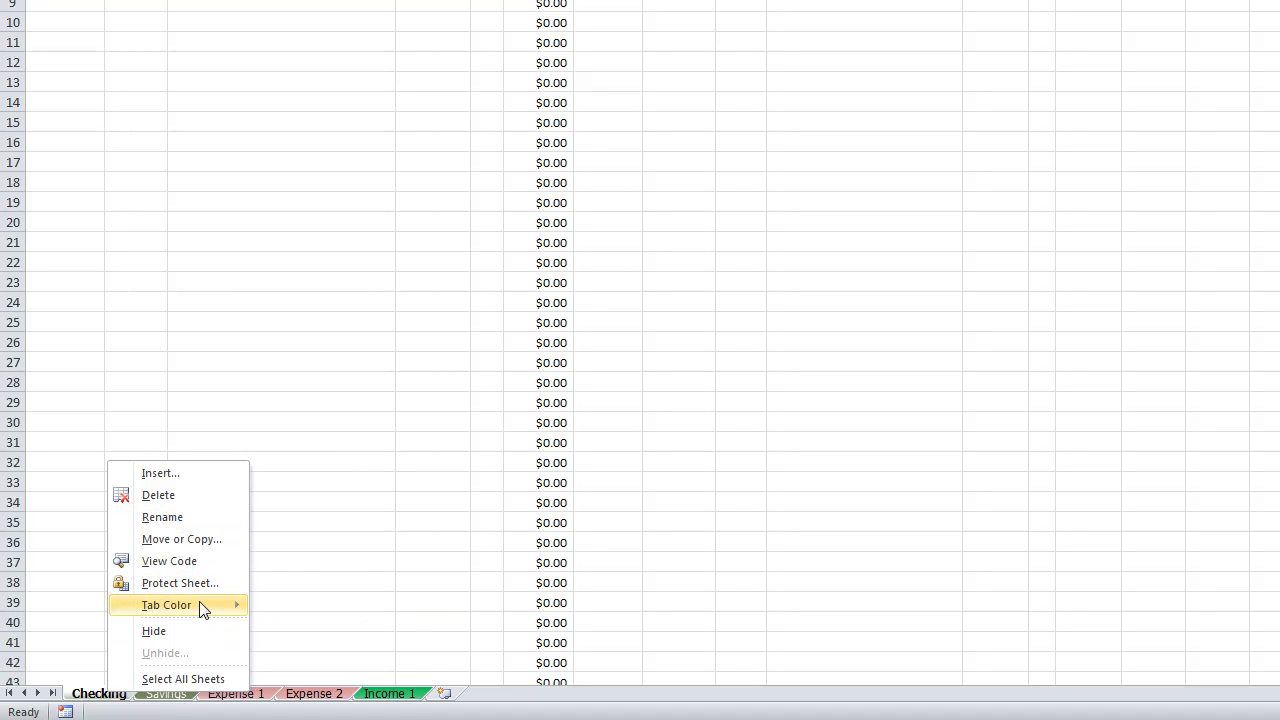
mouse_move(203, 609)
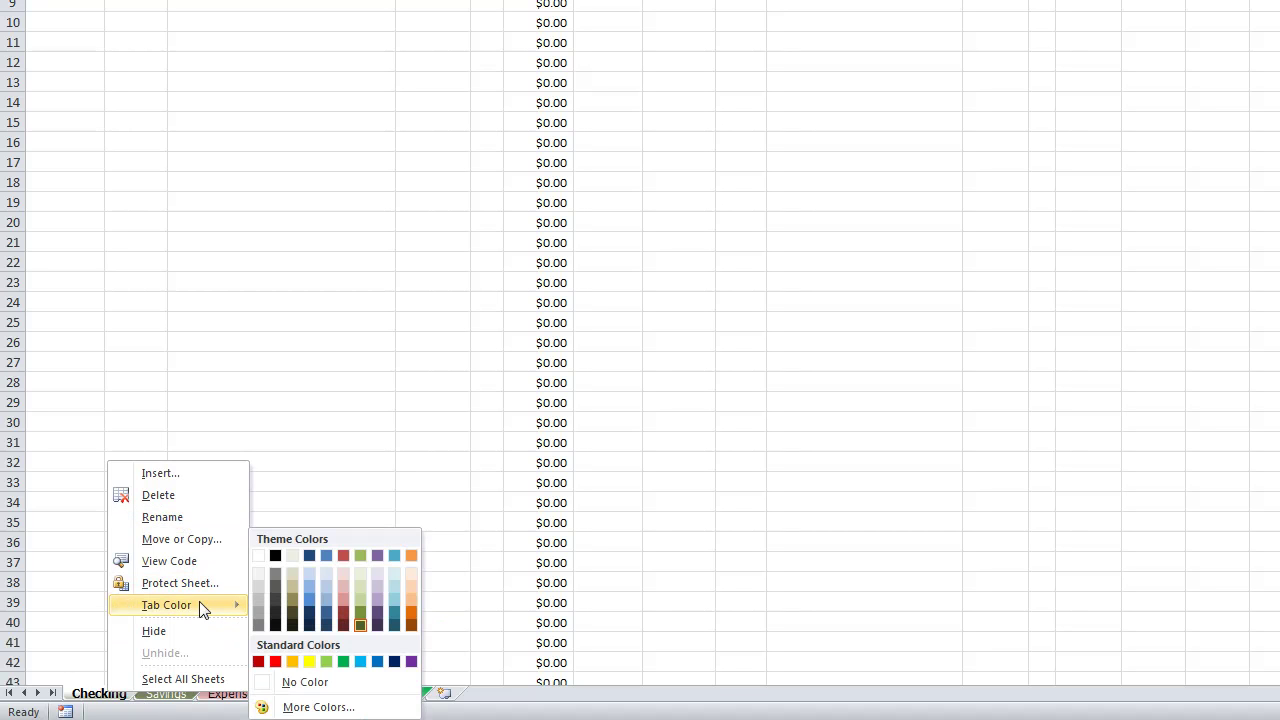
left_click(366, 466)
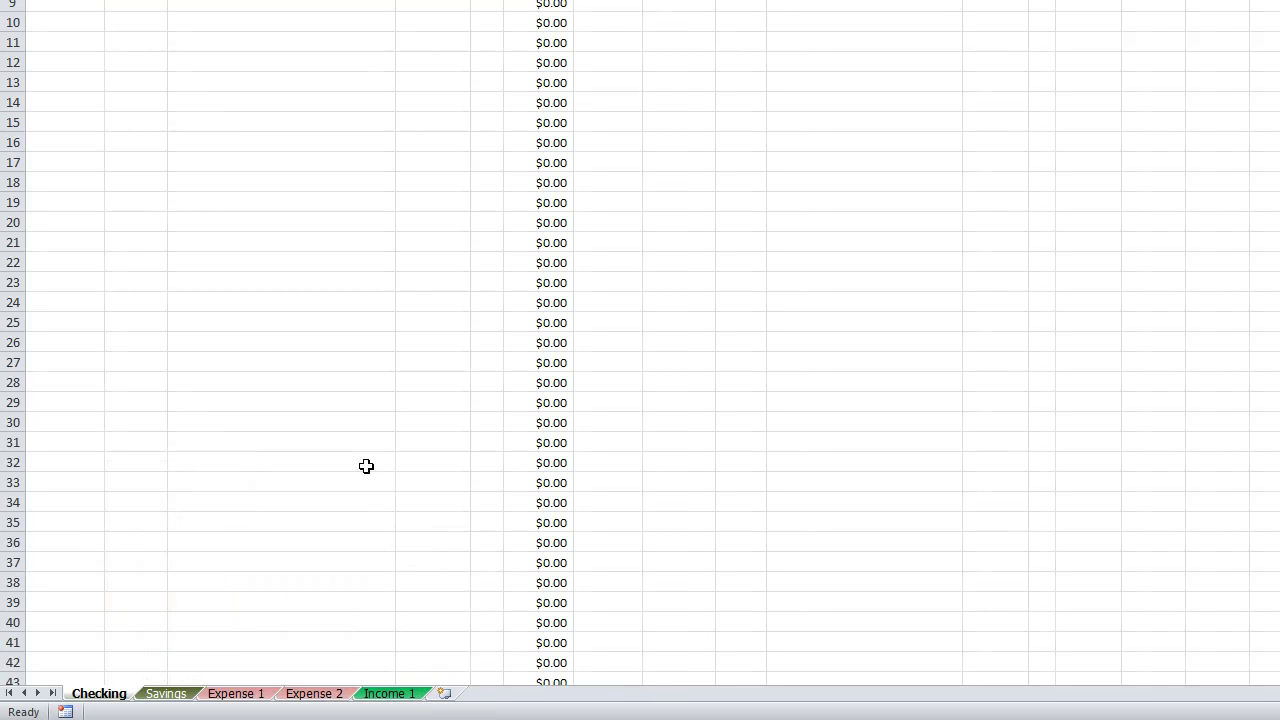
left_click(230, 694)
right_click(230, 694)
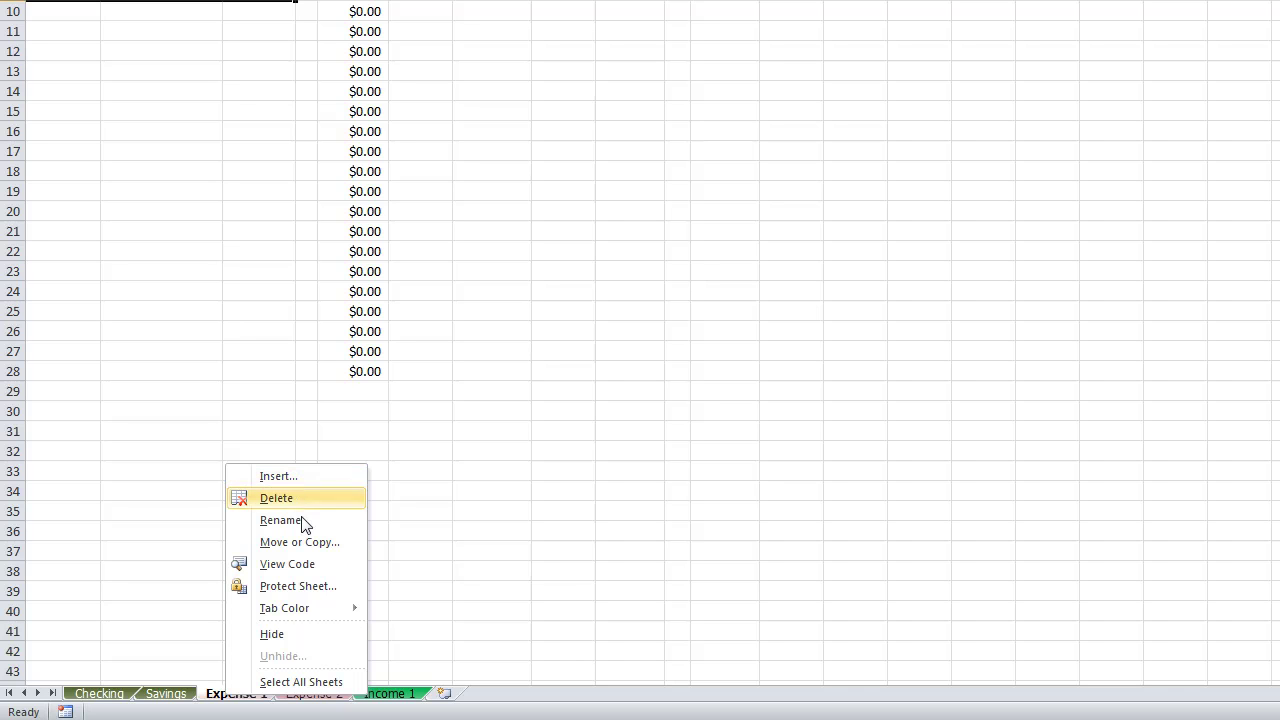
left_click(300, 545)
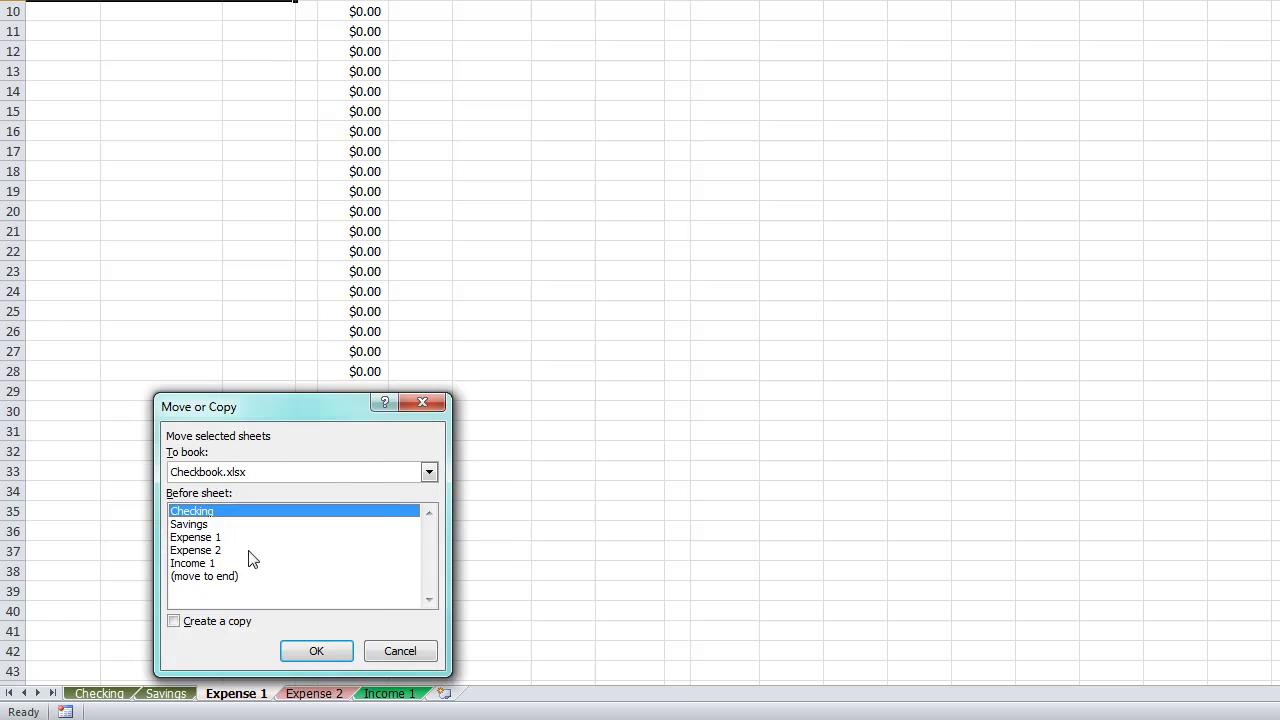
left_click(174, 621)
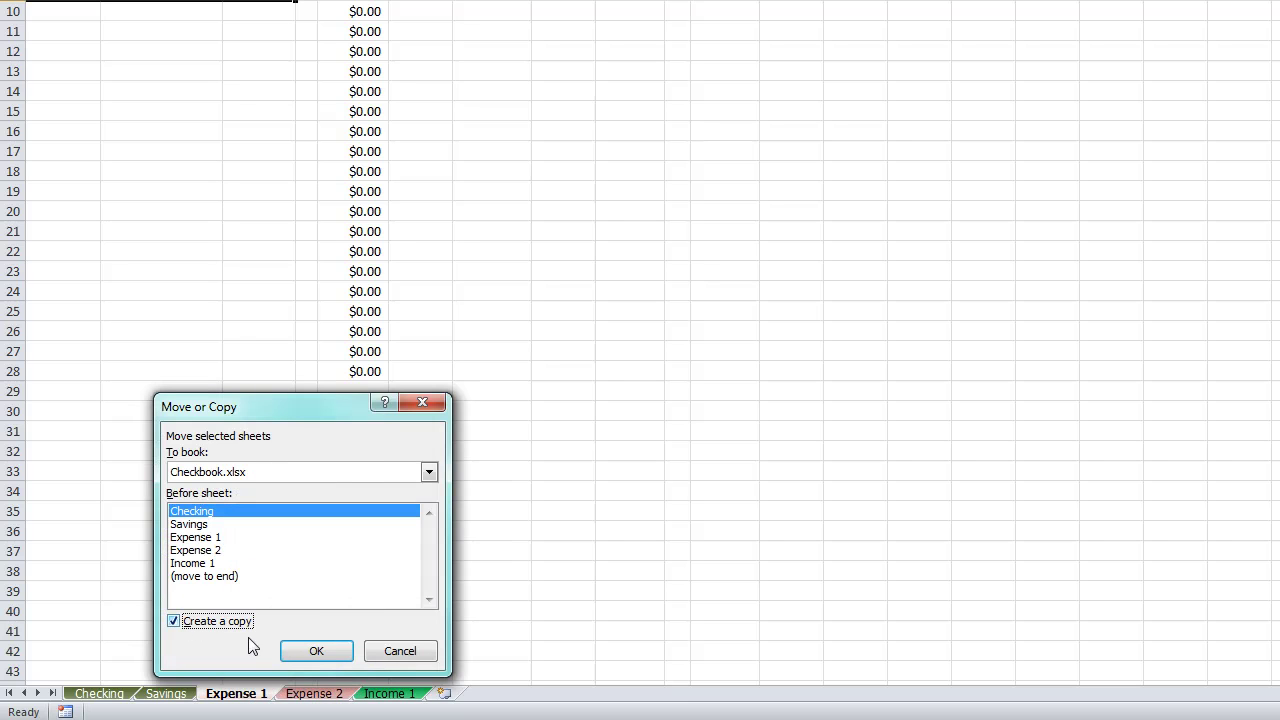
left_click(217, 578)
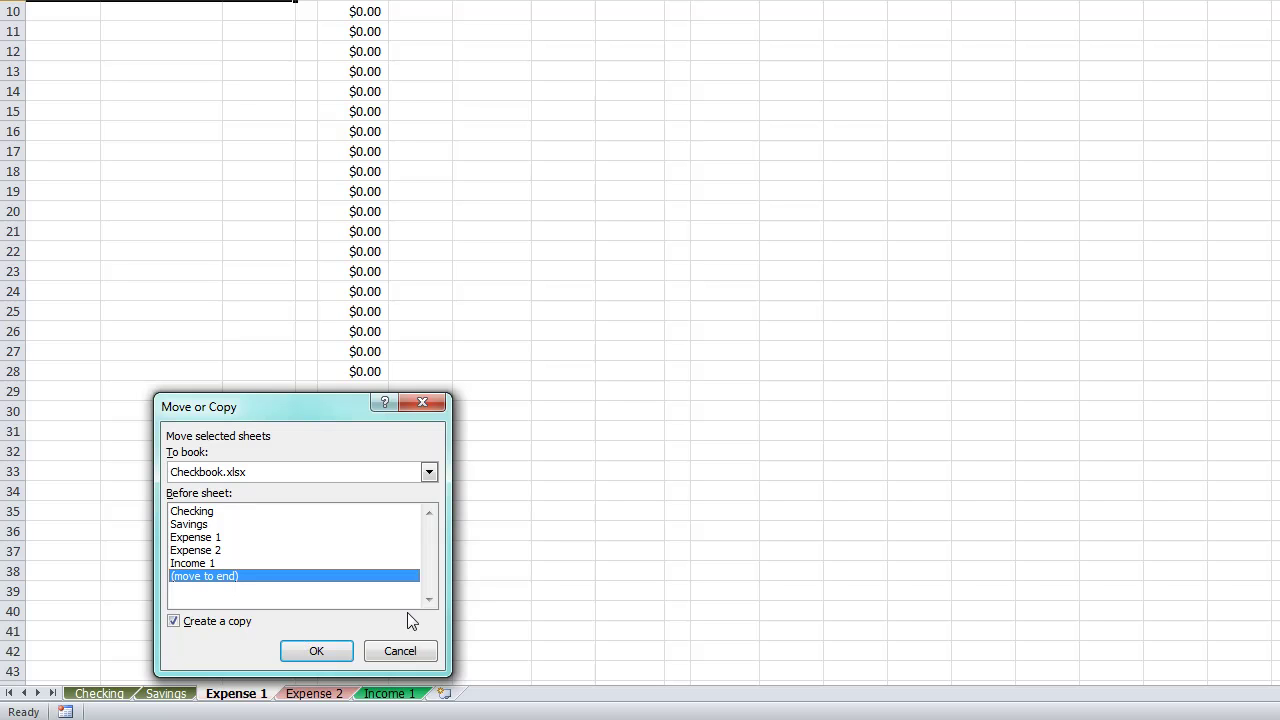
left_click(401, 651)
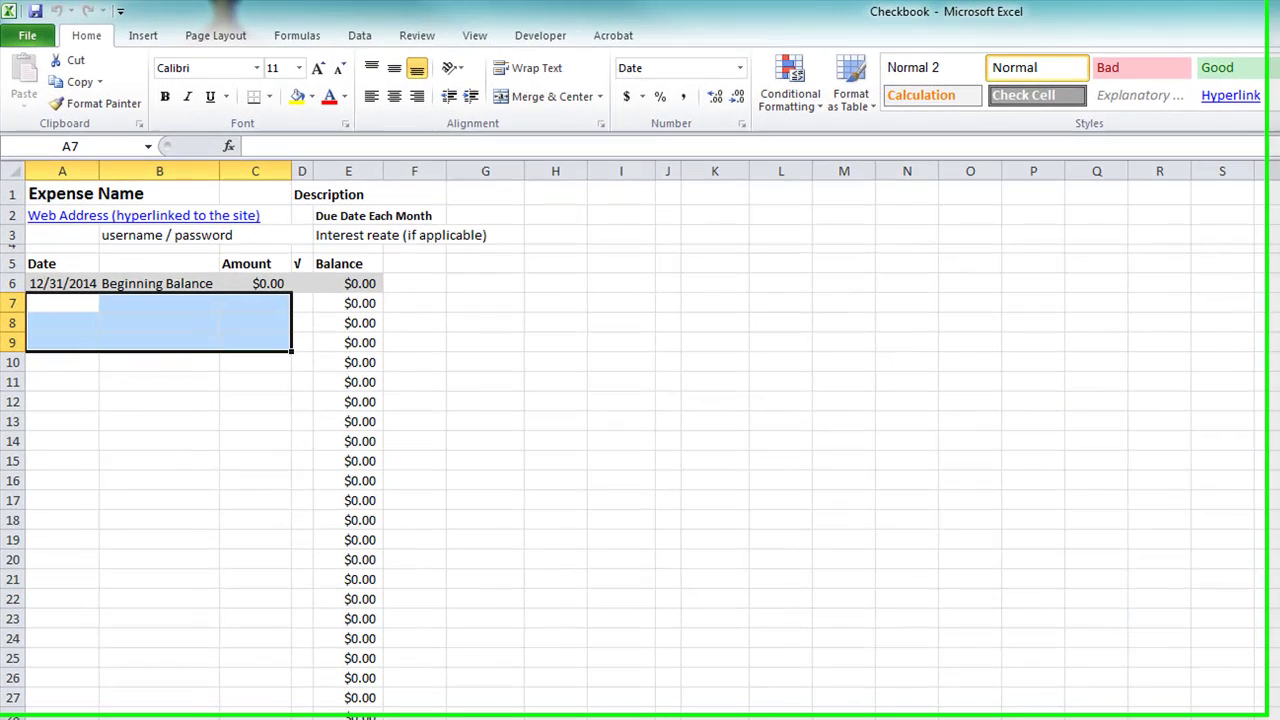
Enter a Statement entry with an amount of 25 in row 7, directly below Beginning Balance on the Expense 1 sheet
left_click(192, 601)
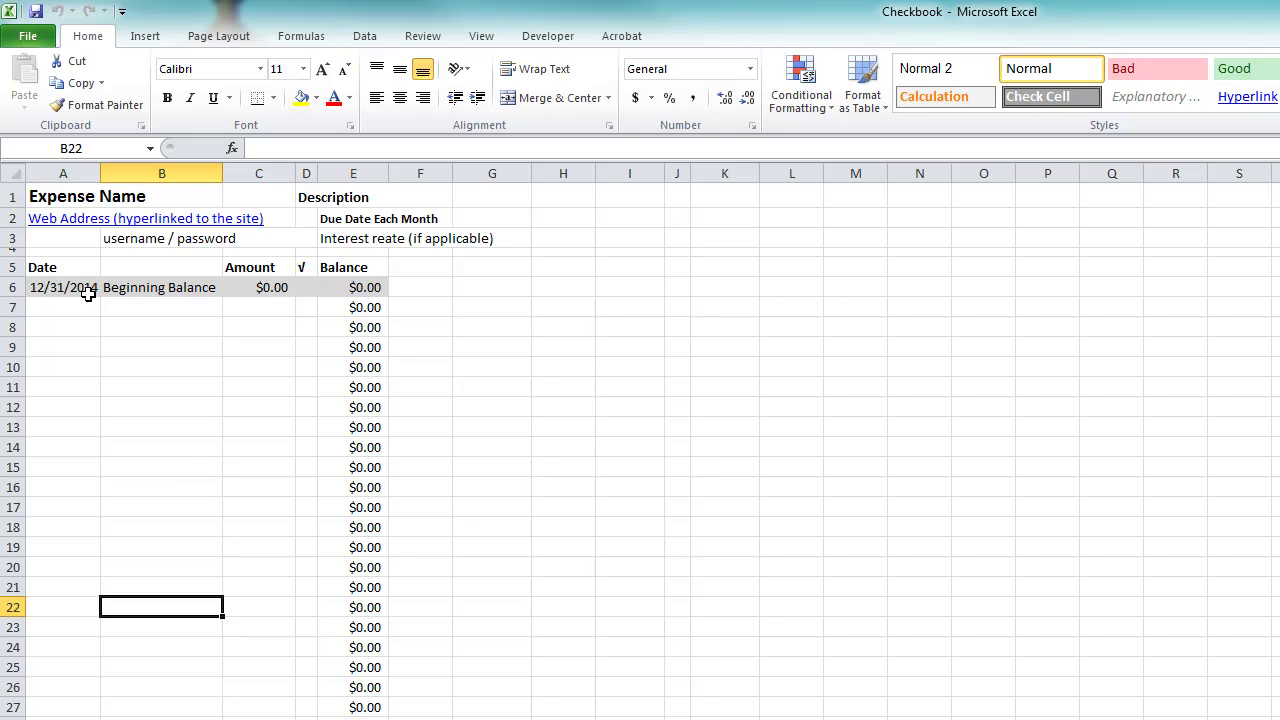
left_click(123, 303)
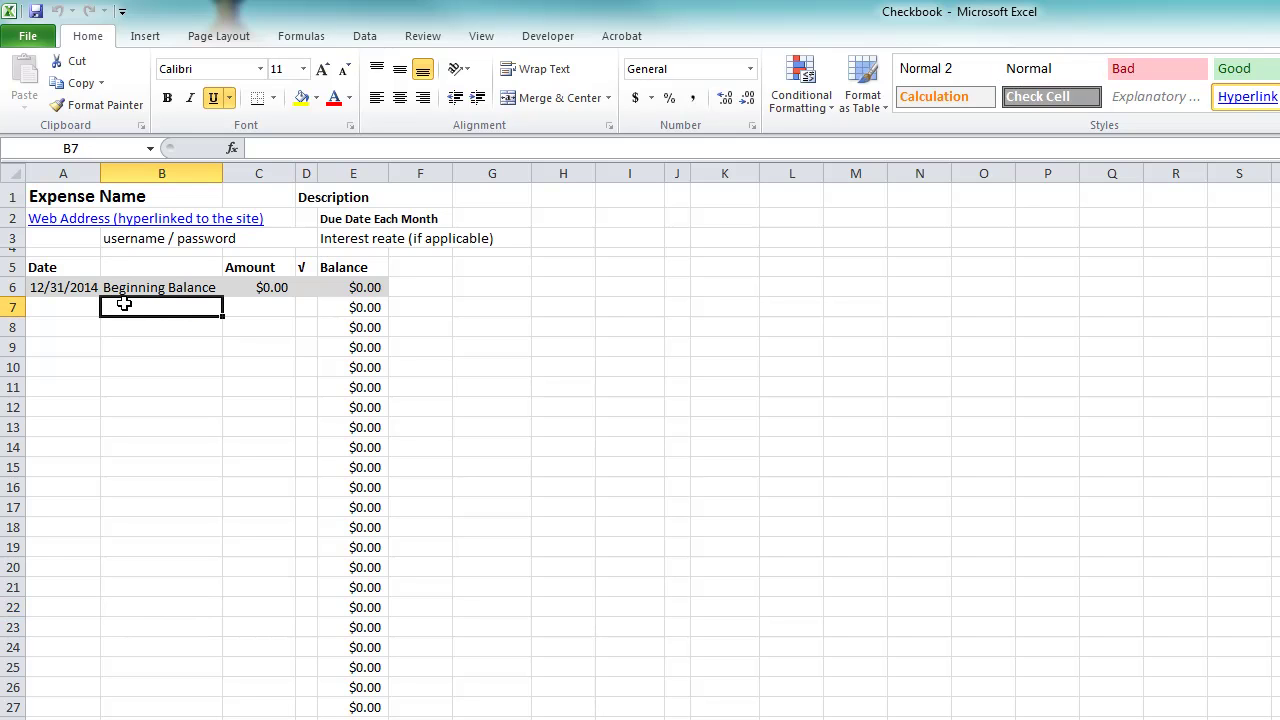
type("Statem")
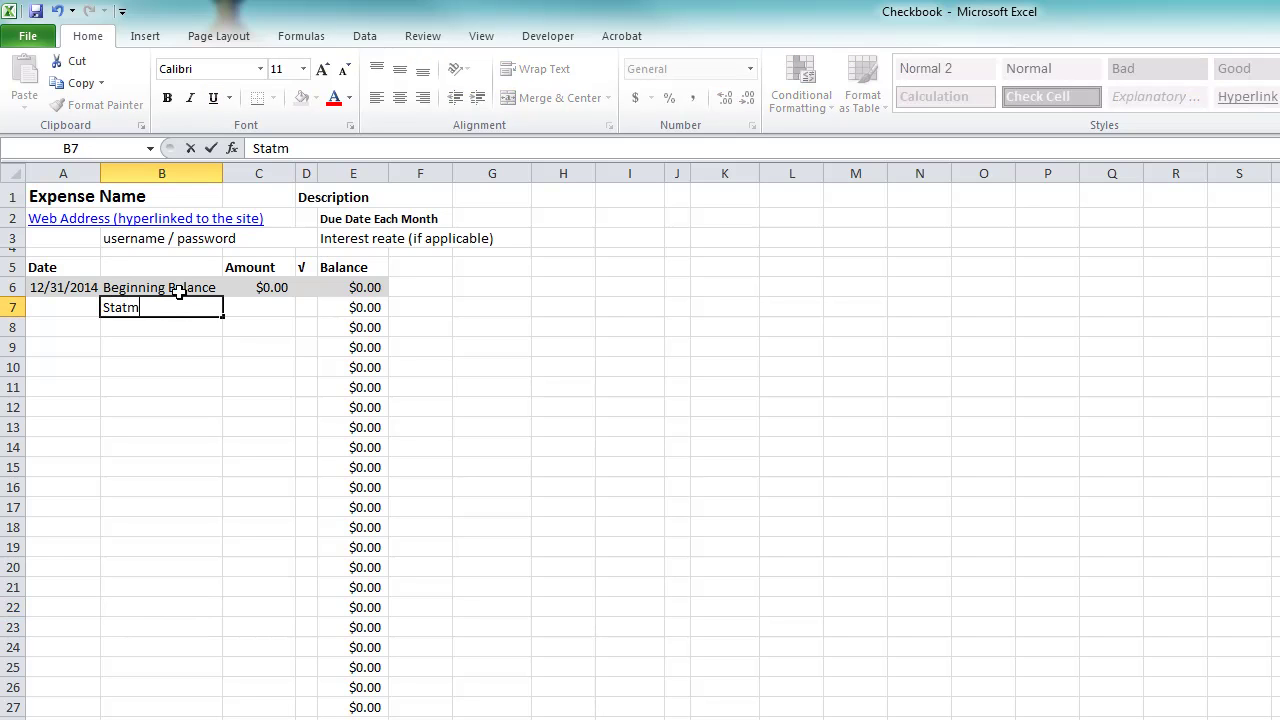
type("ent")
key("Tab")
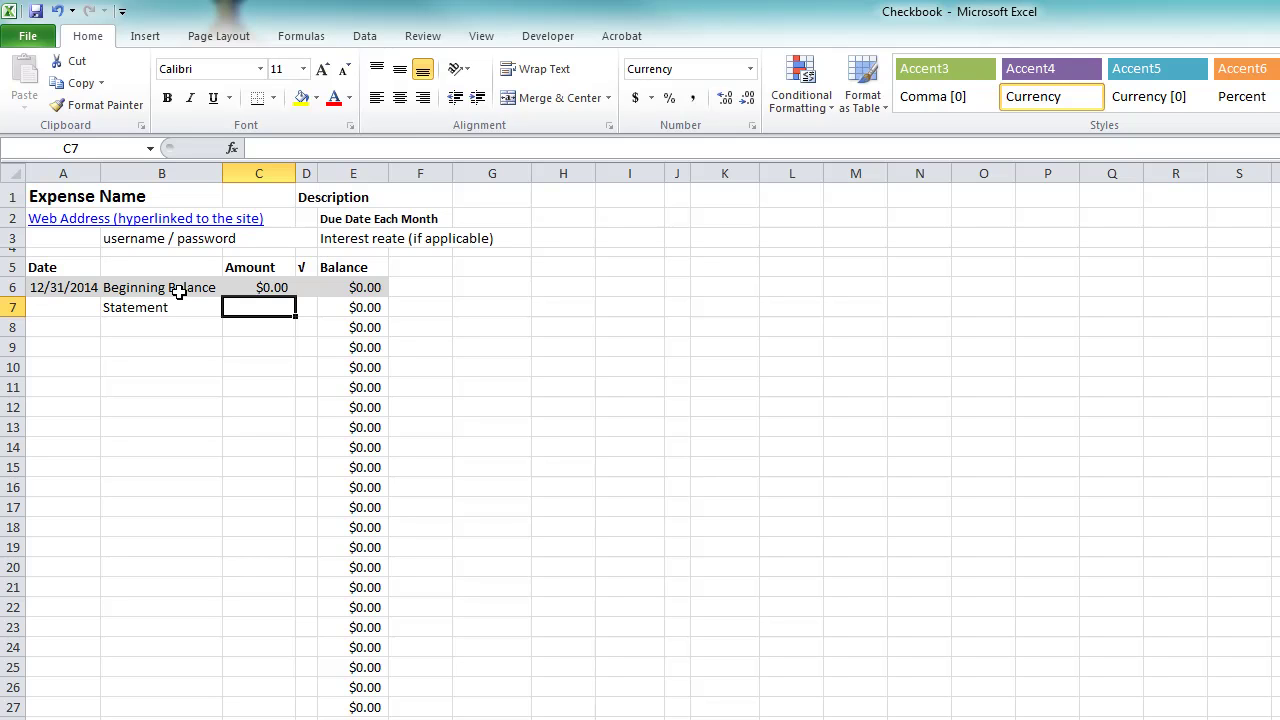
type("25")
key("Return")
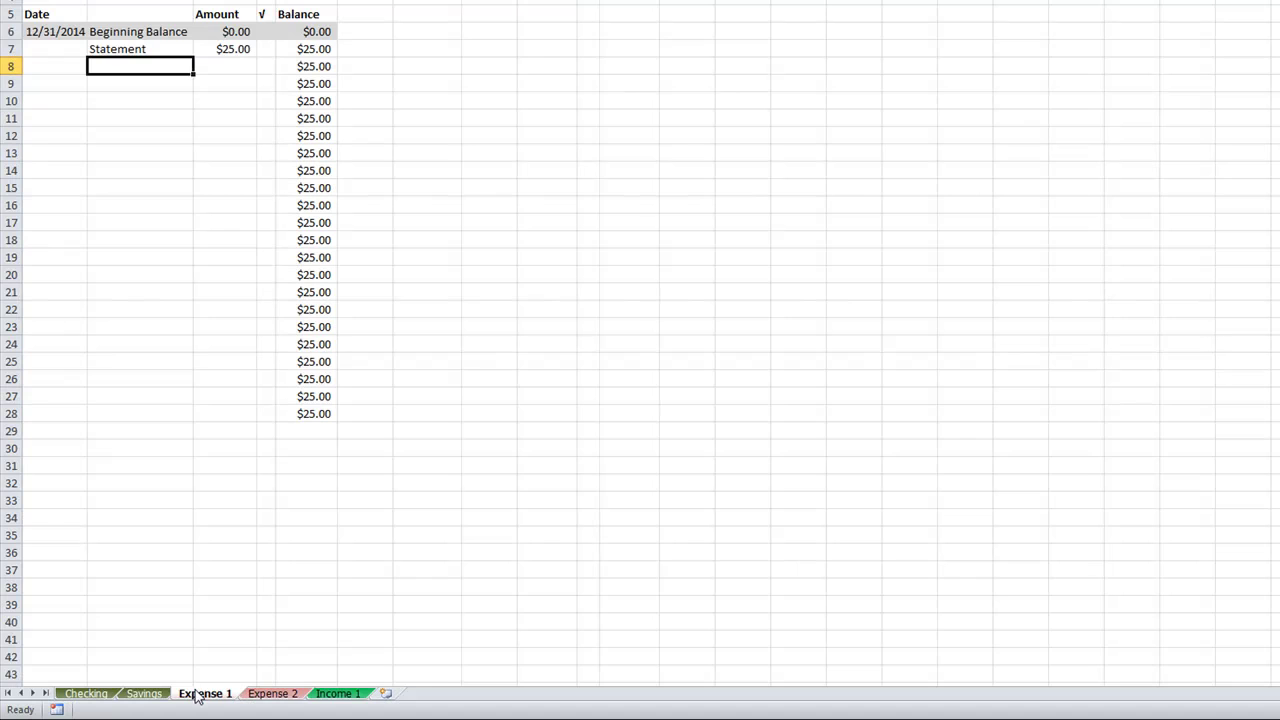
Enter a Payment entry with an amount of -20 in row 8 and check the running Balance cells beside the entries
type("Payment")
key("Tab")
type("-20")
key("Return")
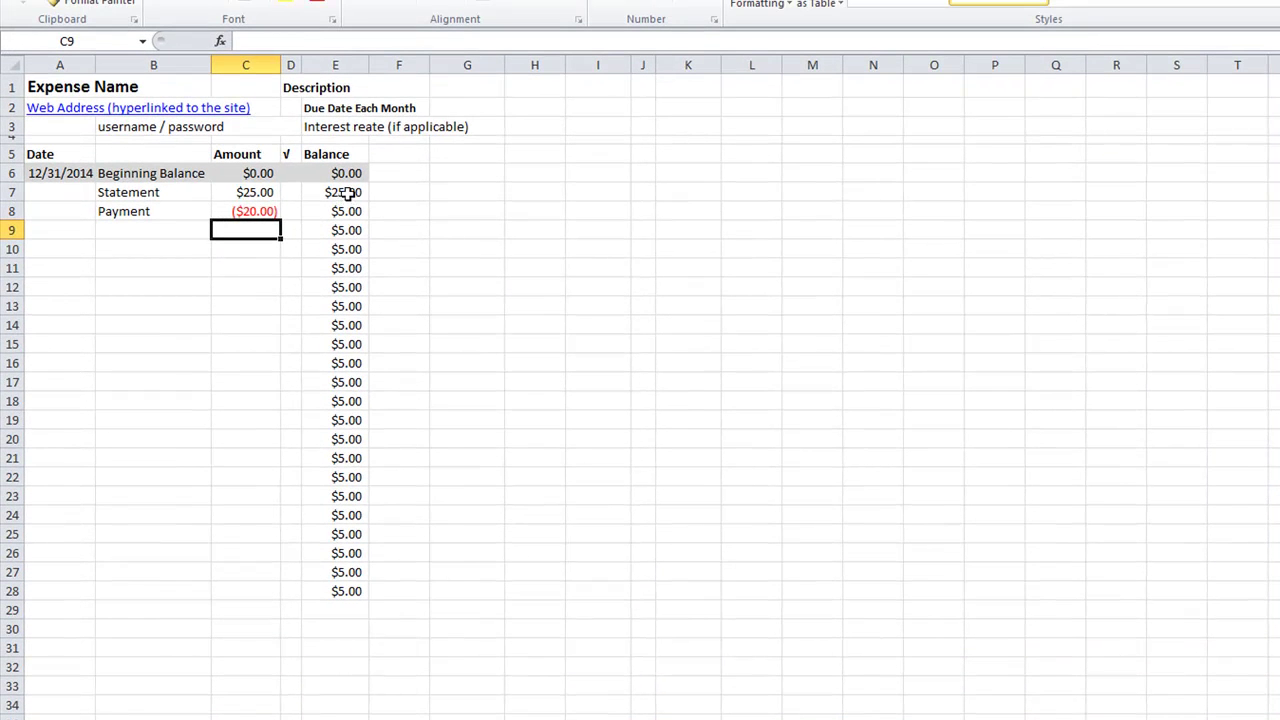
left_click_drag(346, 184, 346, 268)
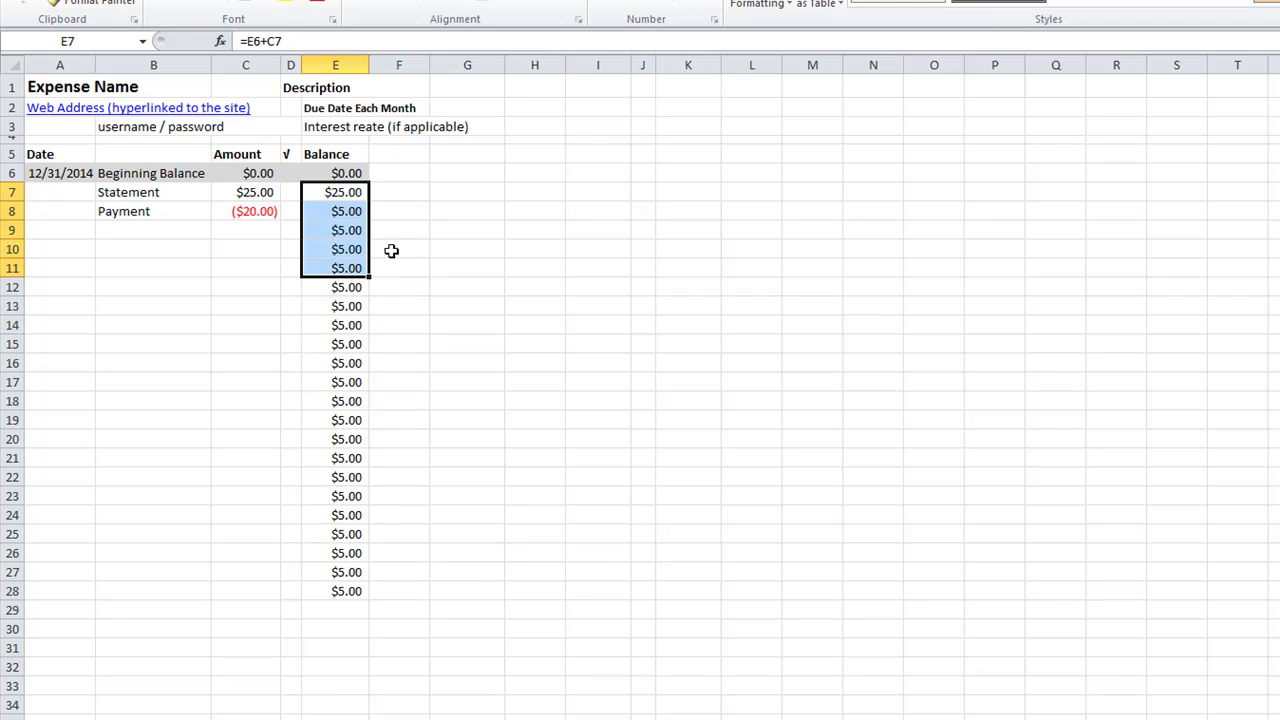
left_click(391, 250)
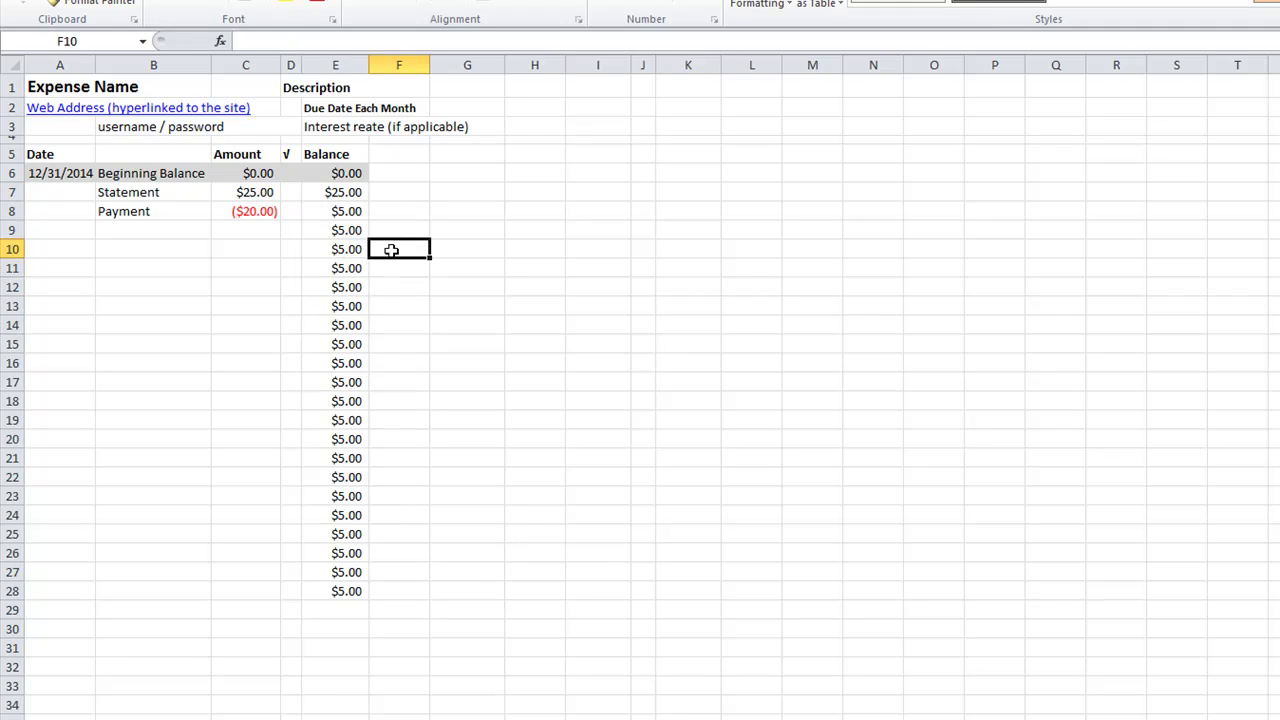
Hyperlink the Statement cell B7 to Expense Statement.pdf in the Expense 1 folder, and test the link by opening and closing the PDF
left_click(170, 197)
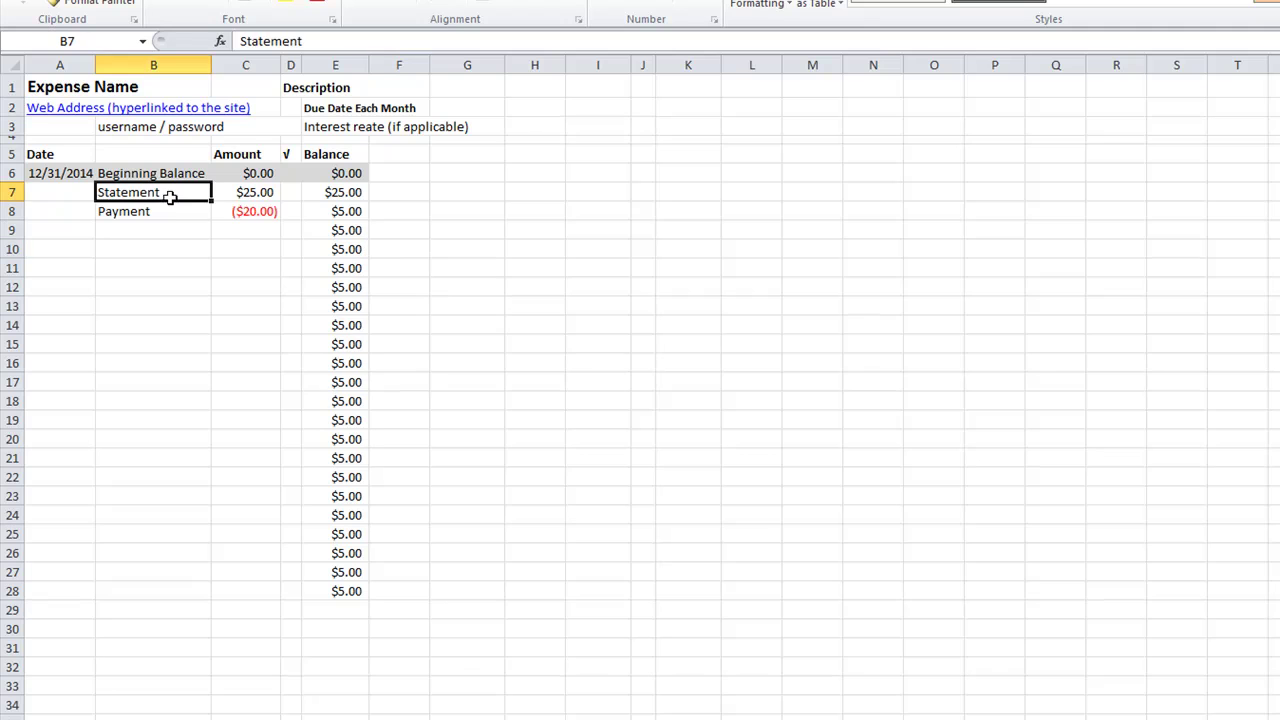
right_click(170, 197)
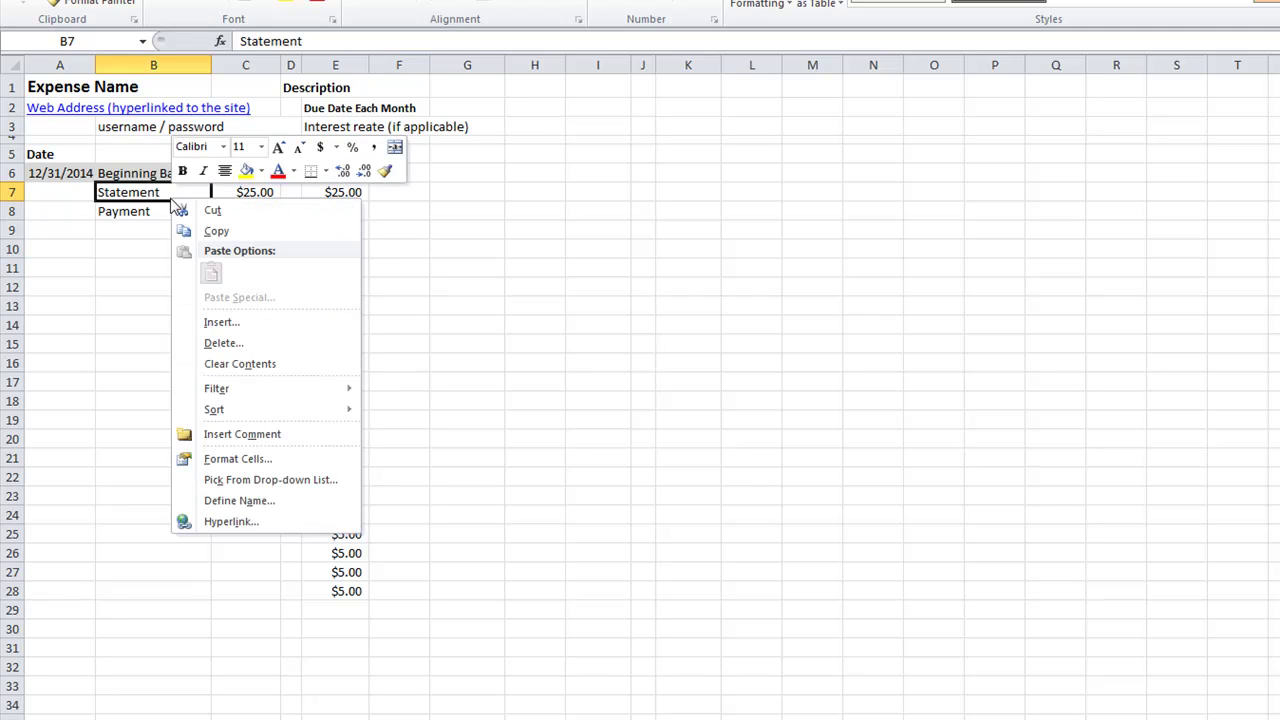
left_click(266, 526)
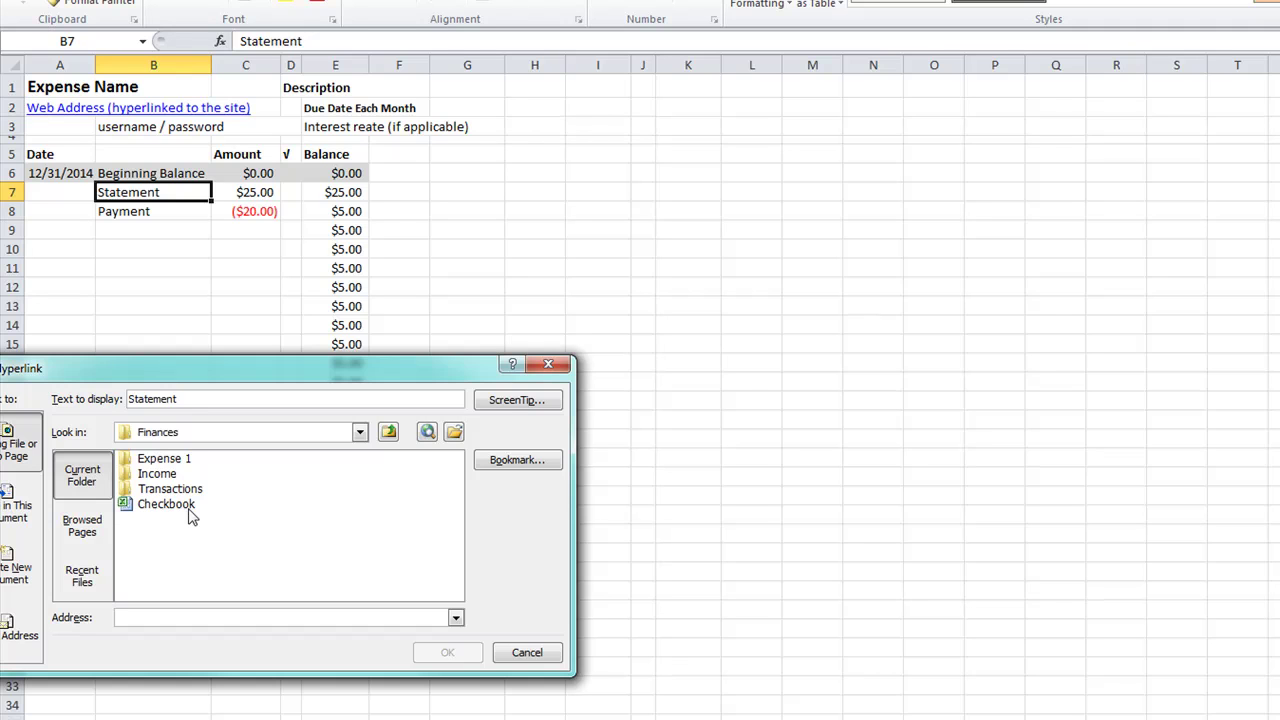
double_click(160, 460)
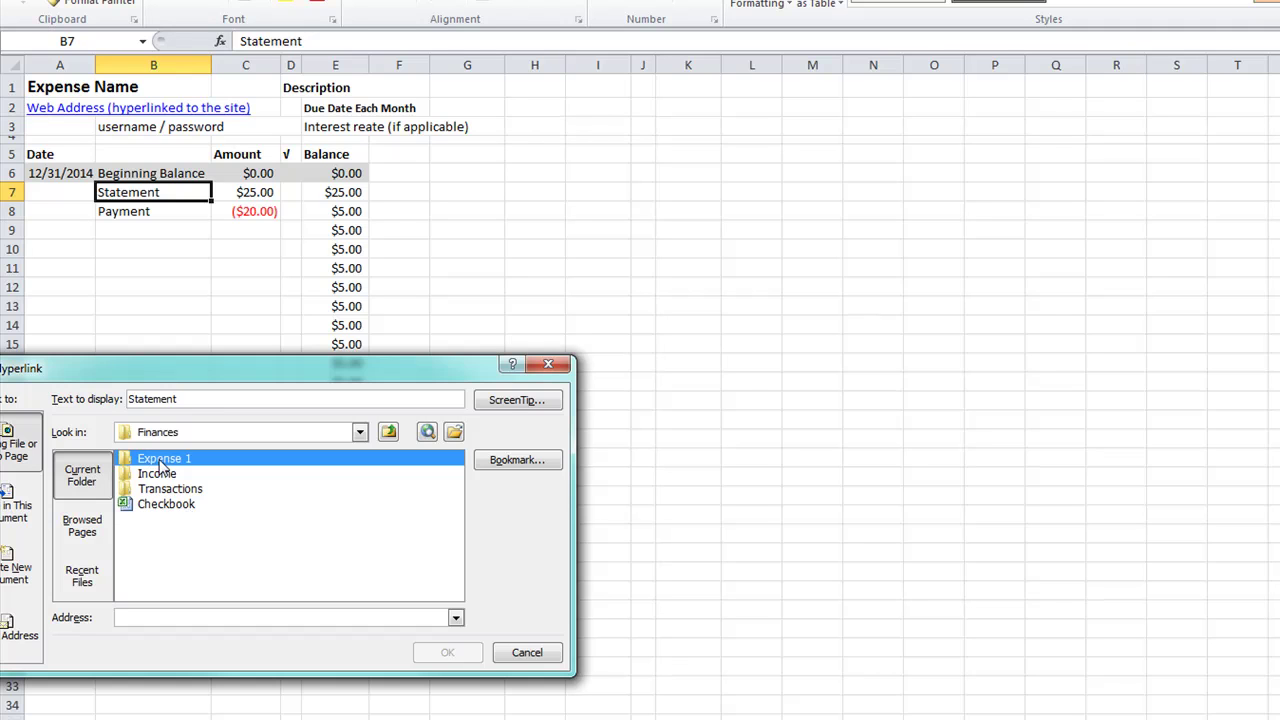
left_click(153, 476)
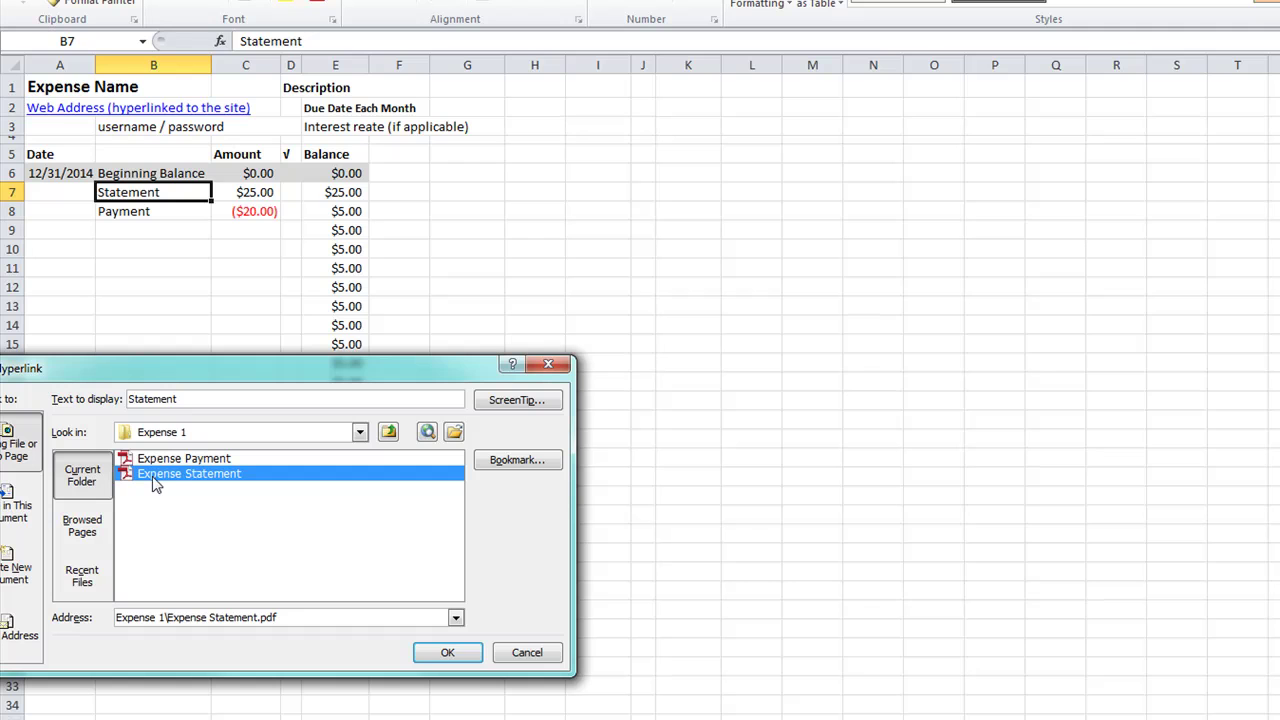
left_click(447, 659)
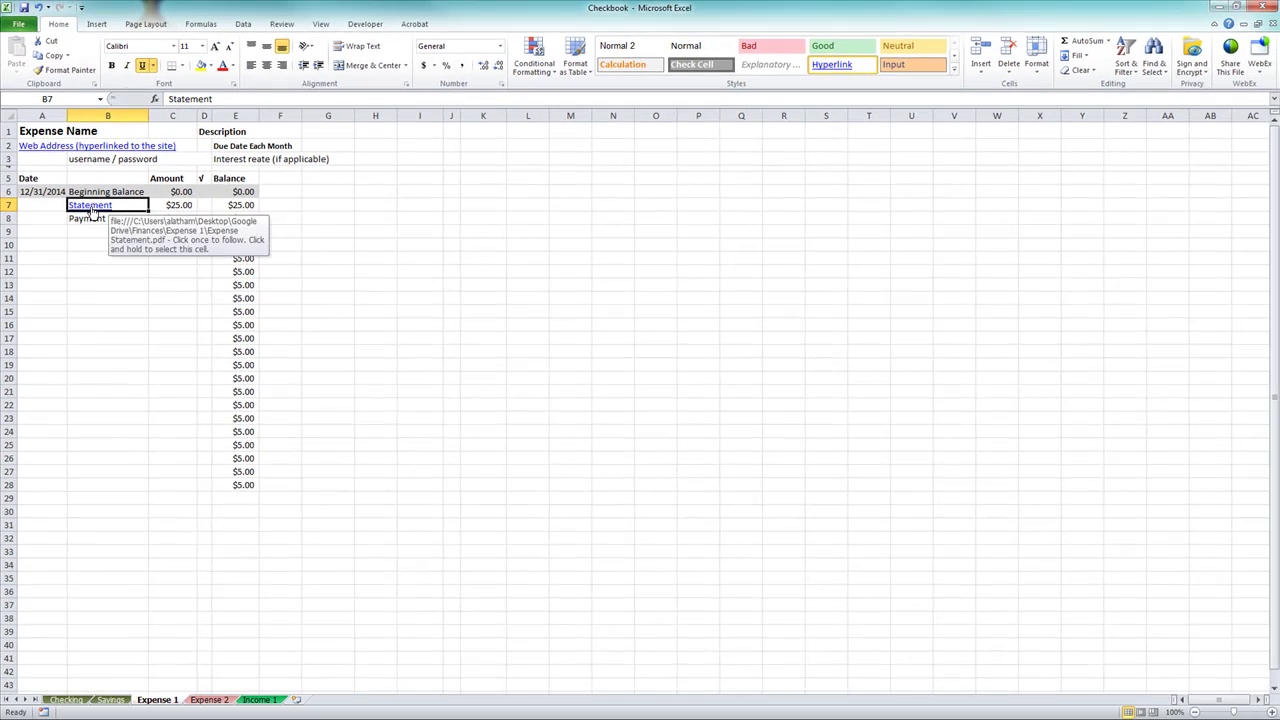
left_click(91, 208)
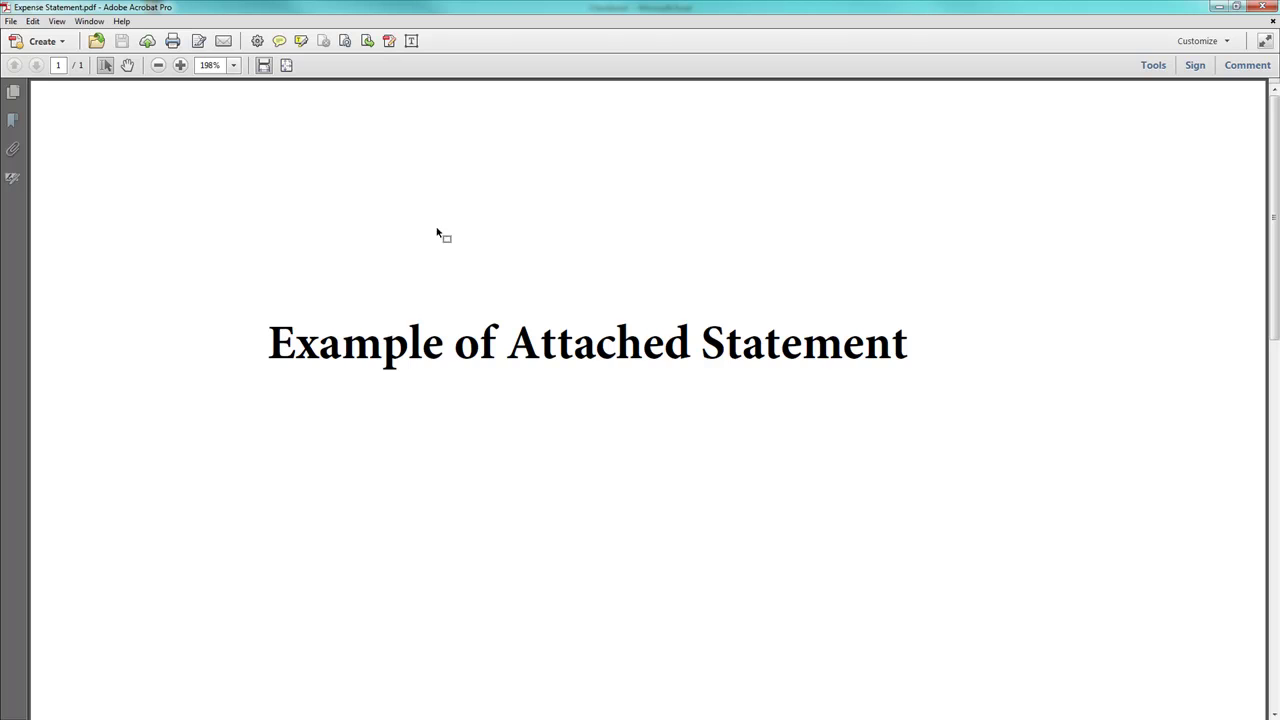
left_click(1253, 7)
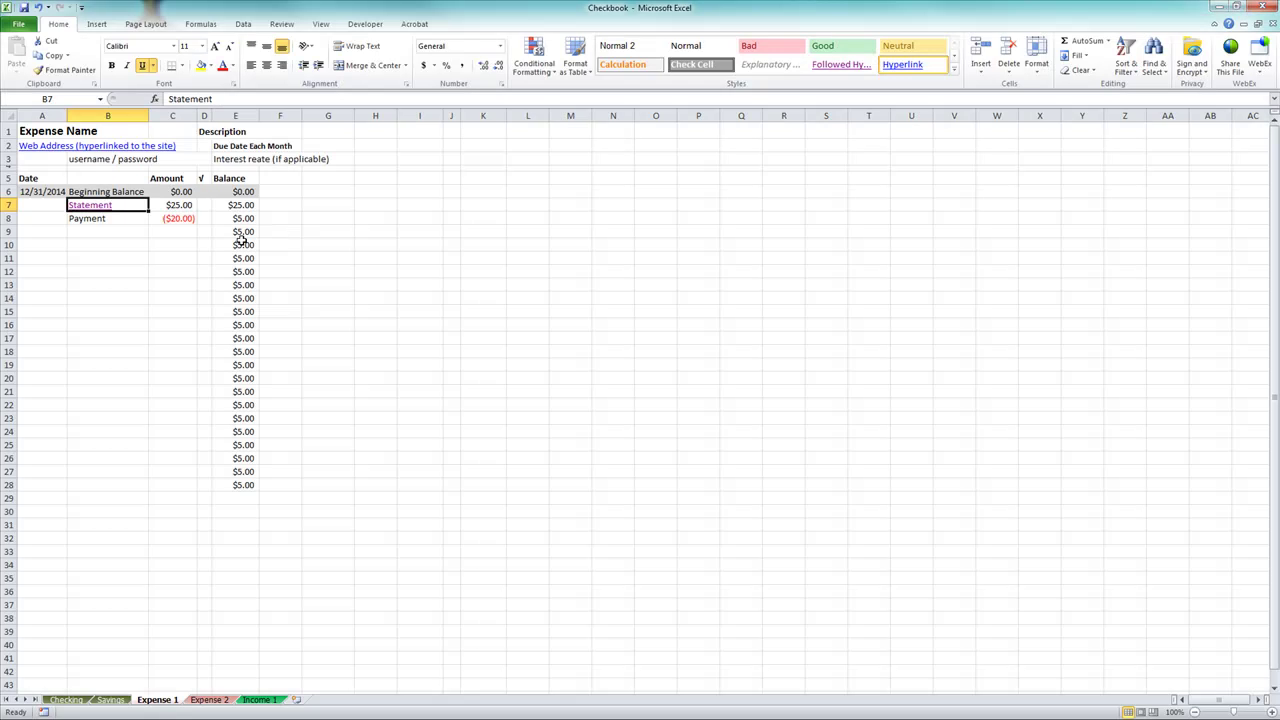
Hyperlink the Payment cell B8 to the Expense Payment PDF in the Expense 1 folder
right_click(82, 218)
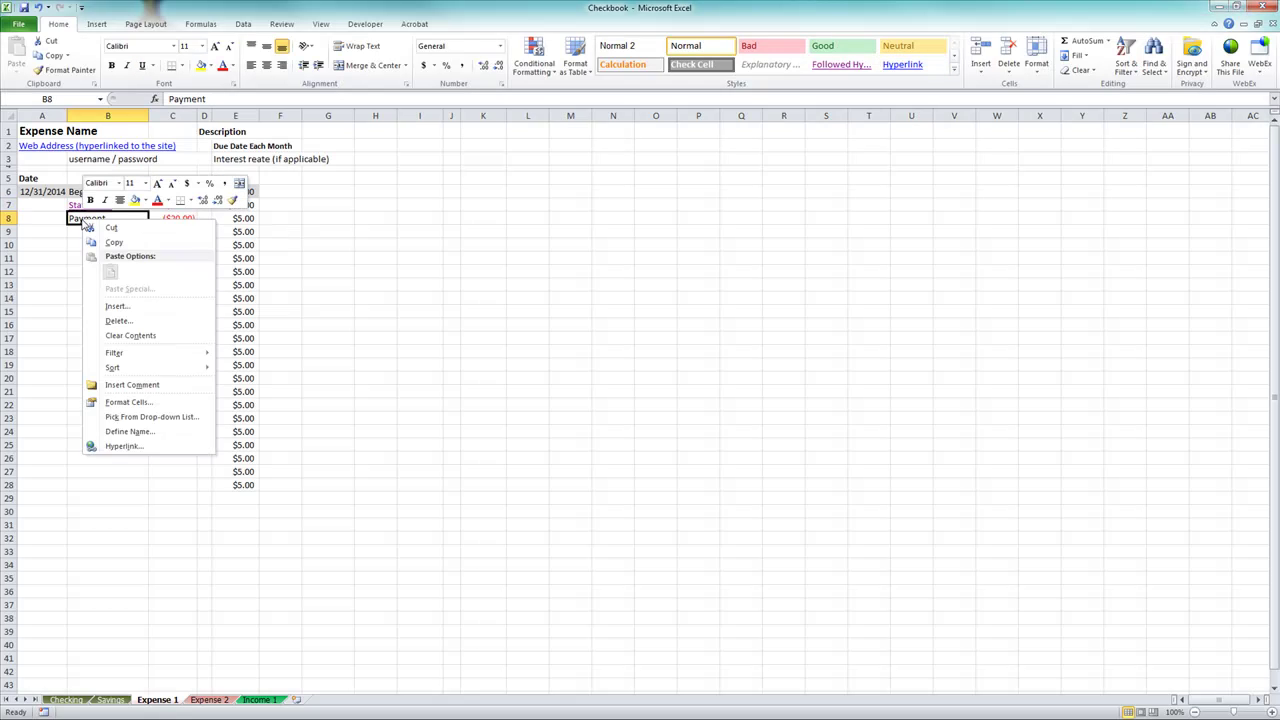
left_click(145, 450)
double_click(60, 406)
left_click(76, 422)
double_click(71, 402)
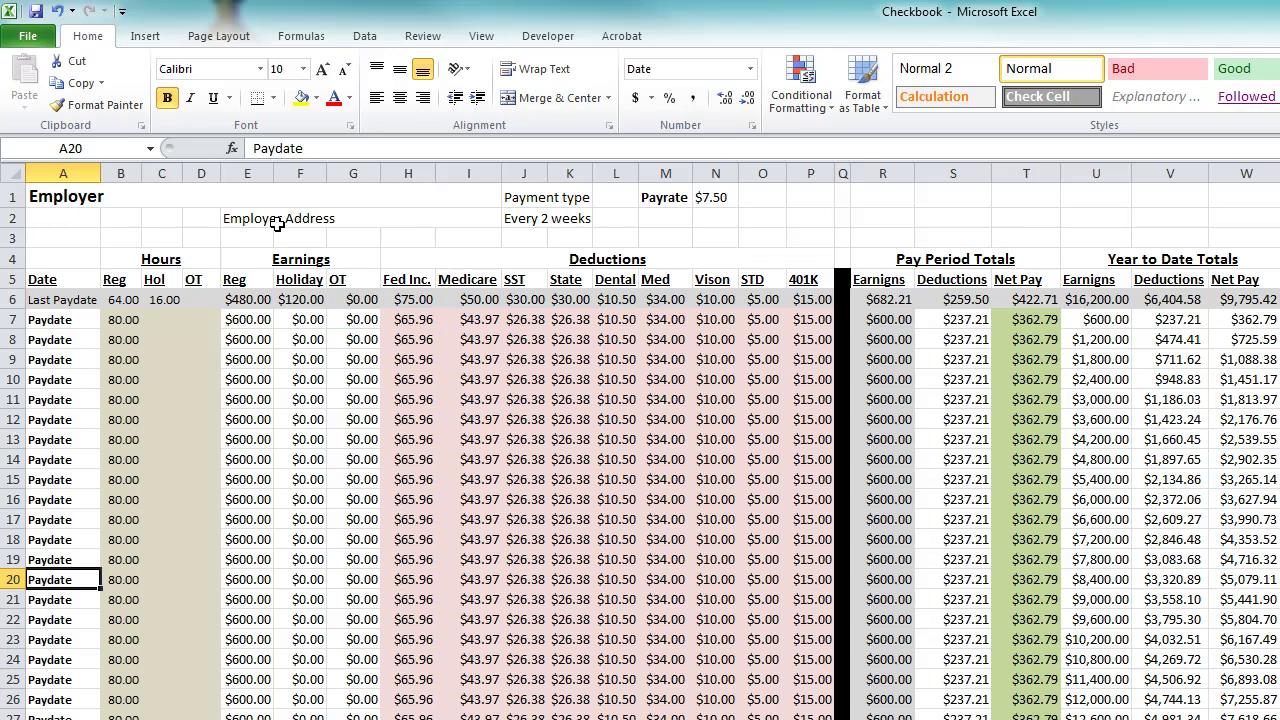
Examine the payment type, pay frequency, pay rate and Paydate column on the Income 1 sheet
left_click(541, 201)
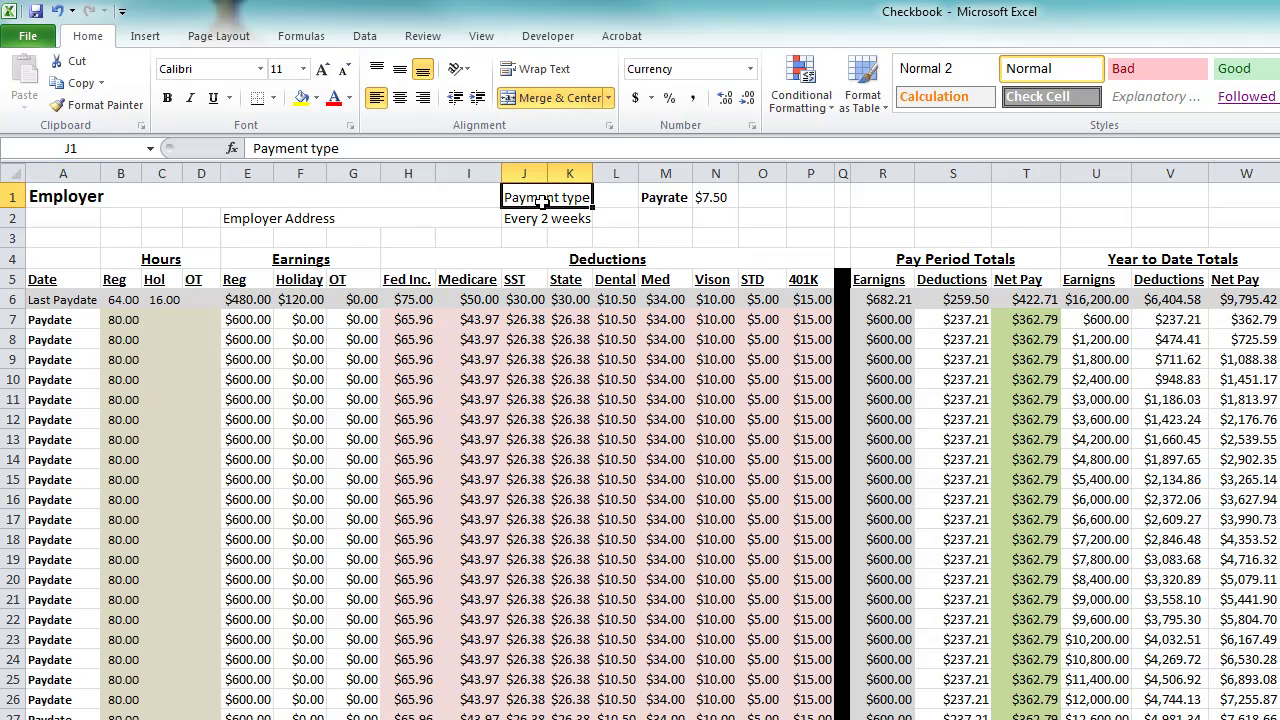
key("Return")
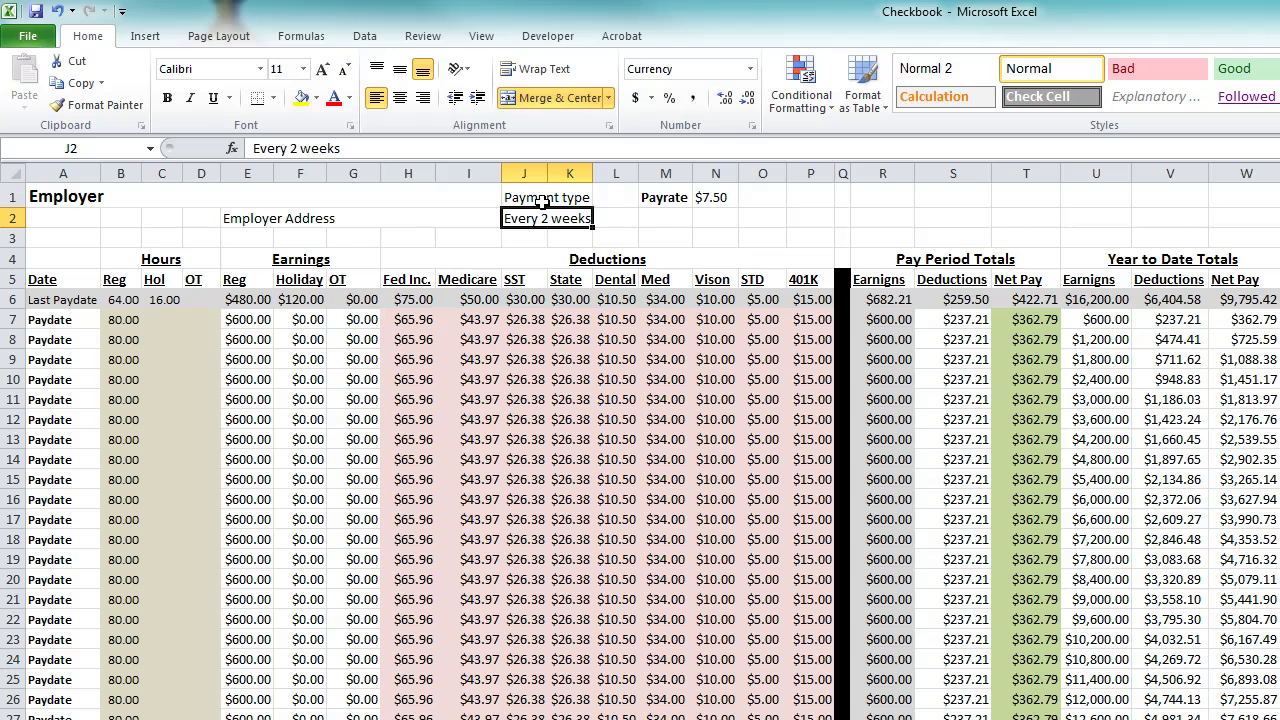
left_click(716, 197)
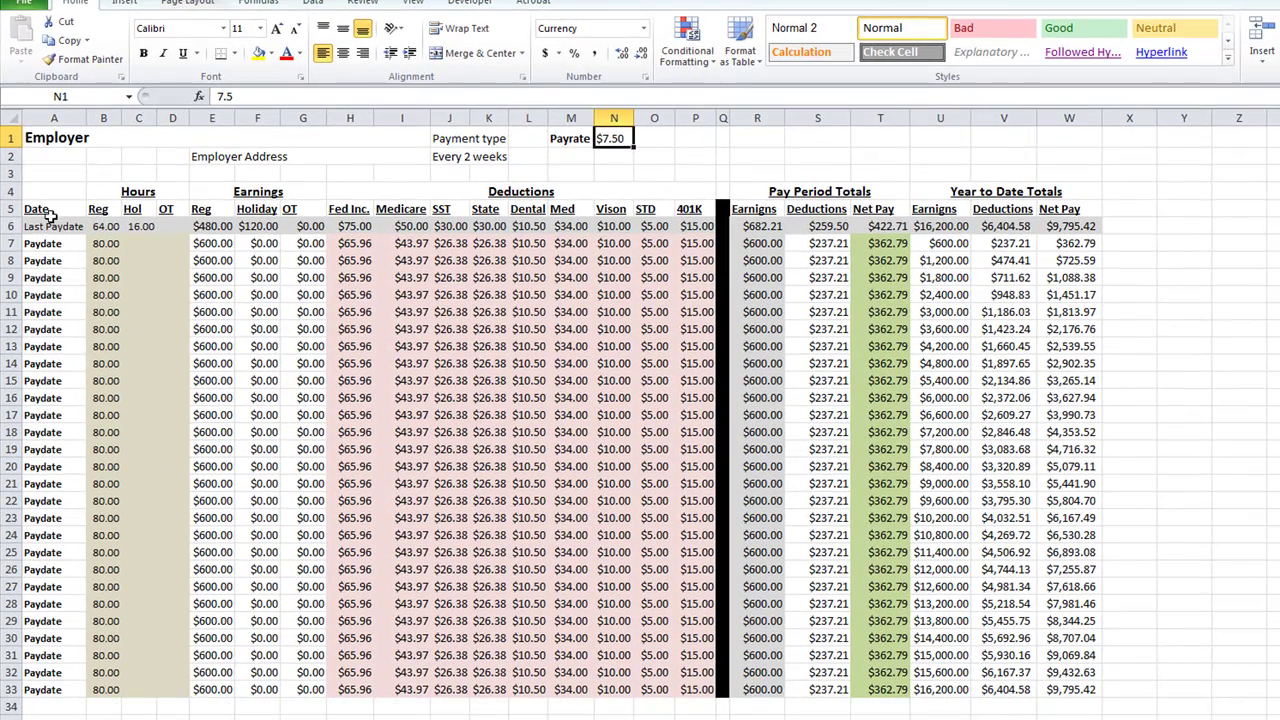
left_click(50, 228)
left_click_drag(47, 244, 46, 690)
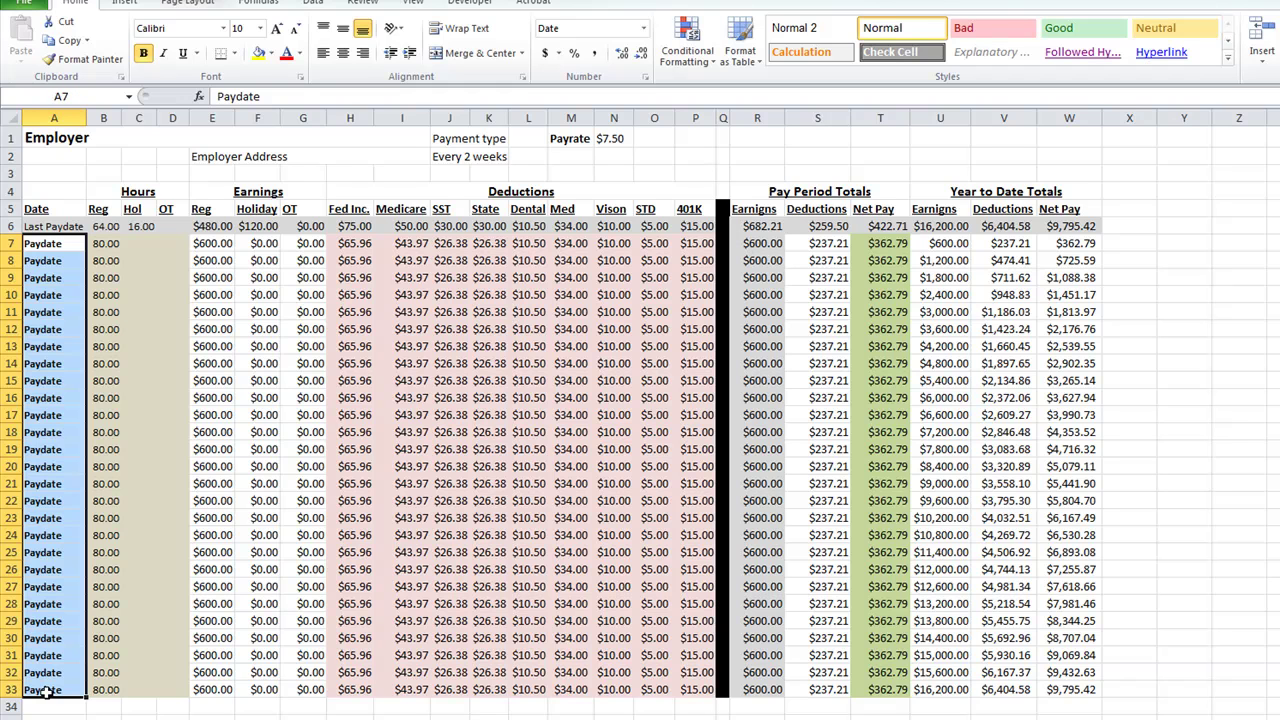
left_click(60, 242)
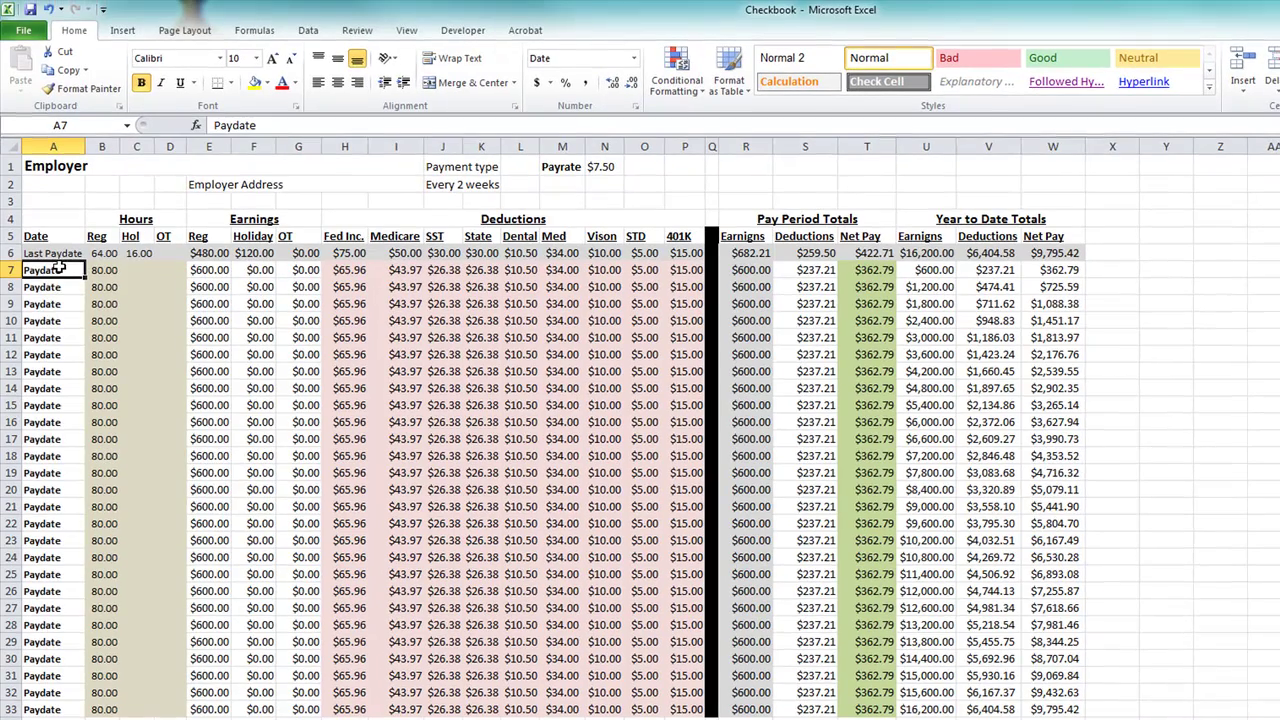
Examine the regular, holiday and overtime cells for hours and earnings in the first Paydate row
left_click(107, 271)
key("Tab")
key("Tab")
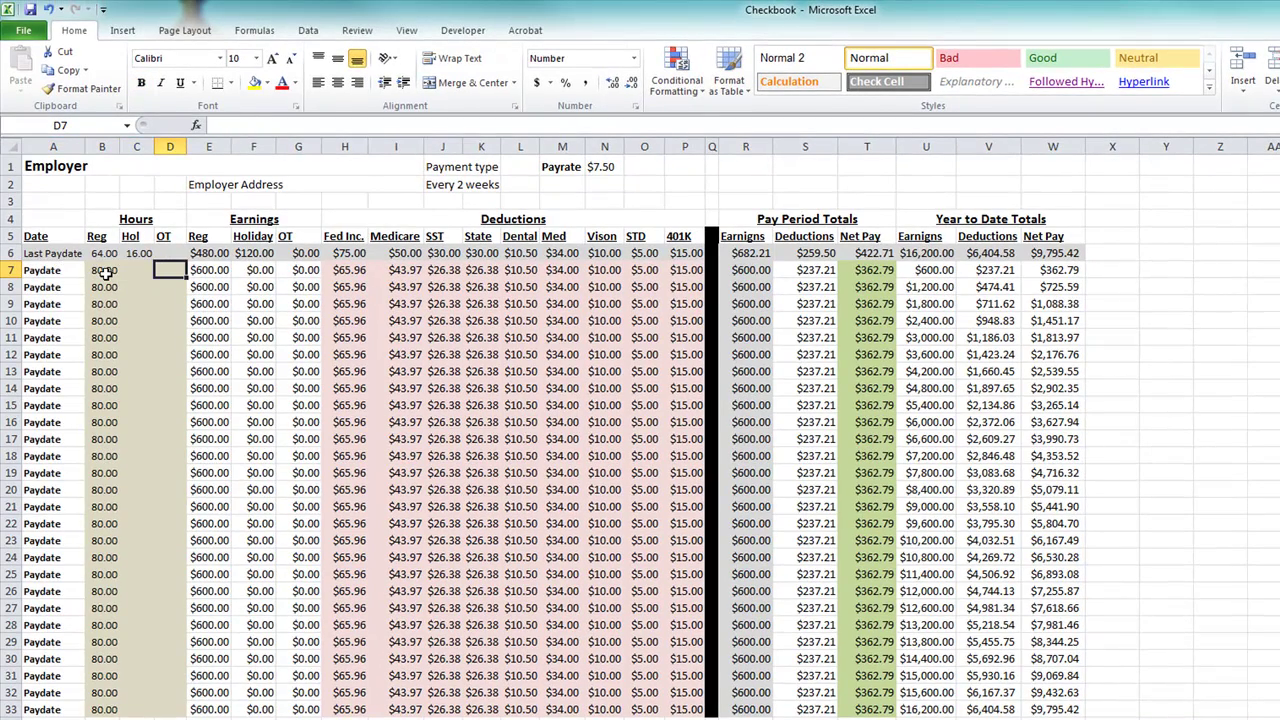
key("Tab")
key("Tab")
key("Tab")
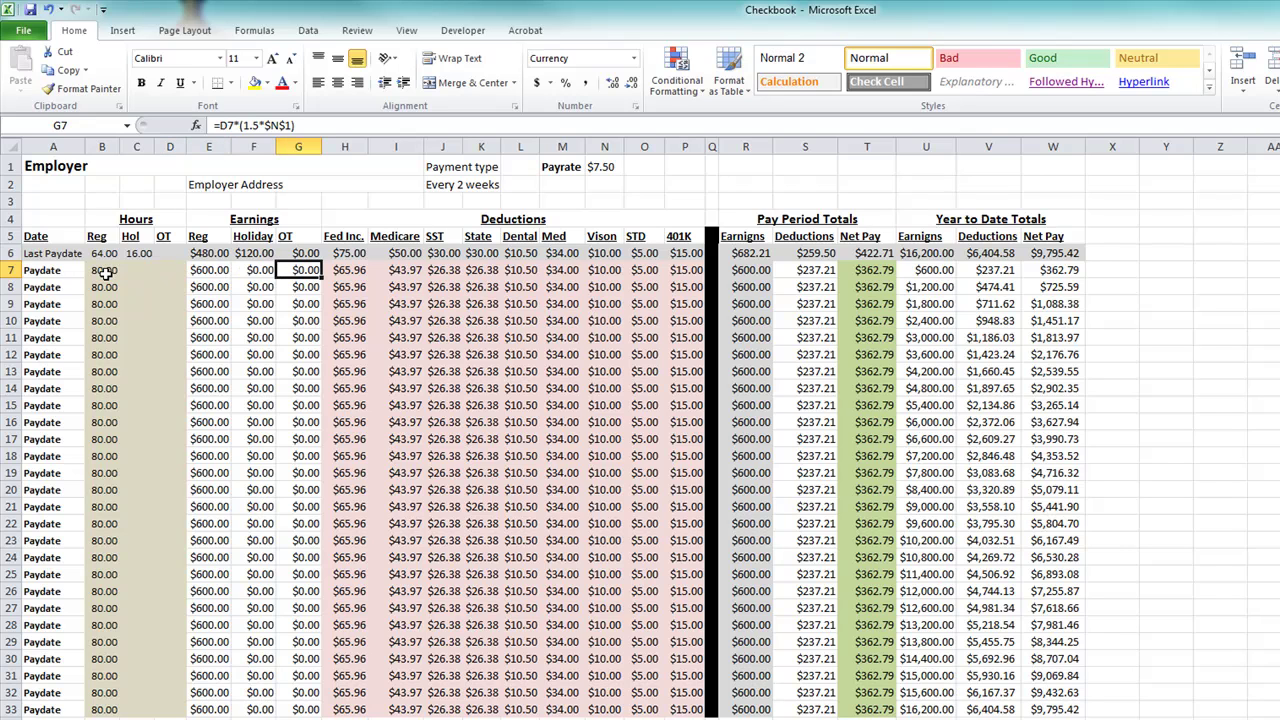
Examine the federal income deduction in H7 and the net pay in T7 for the first Paydate row
left_click(352, 268)
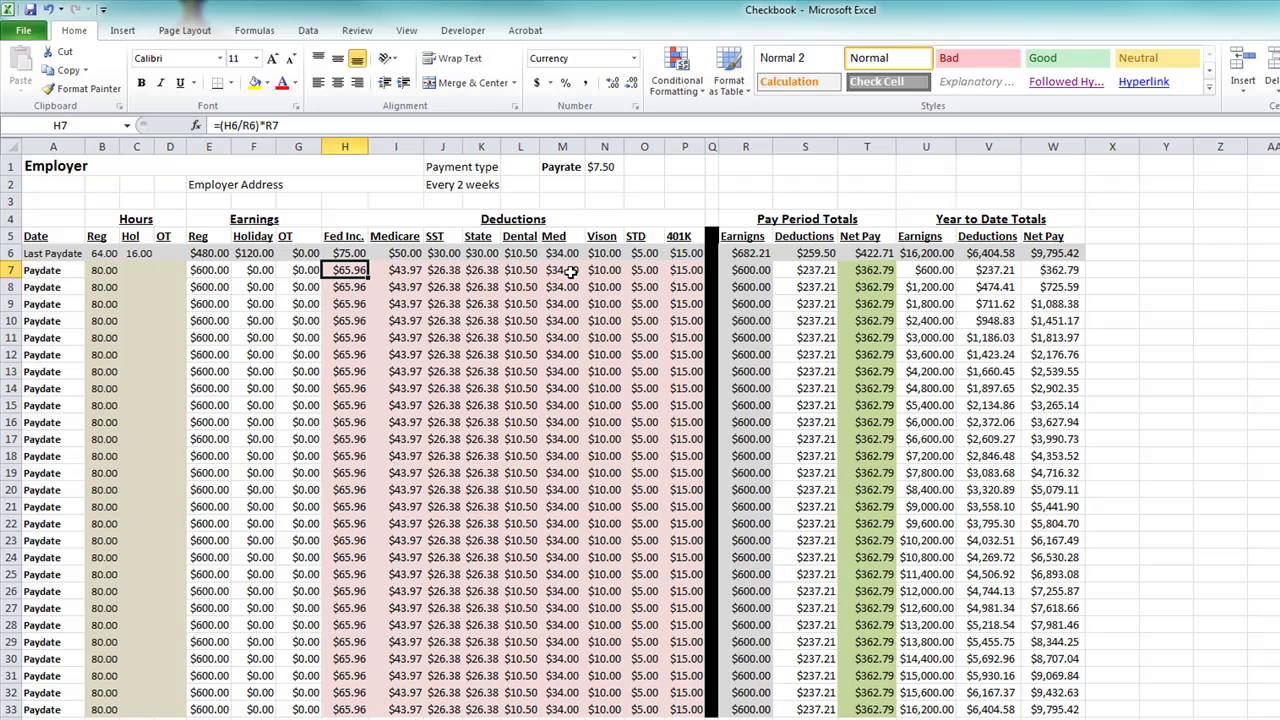
left_click(868, 270)
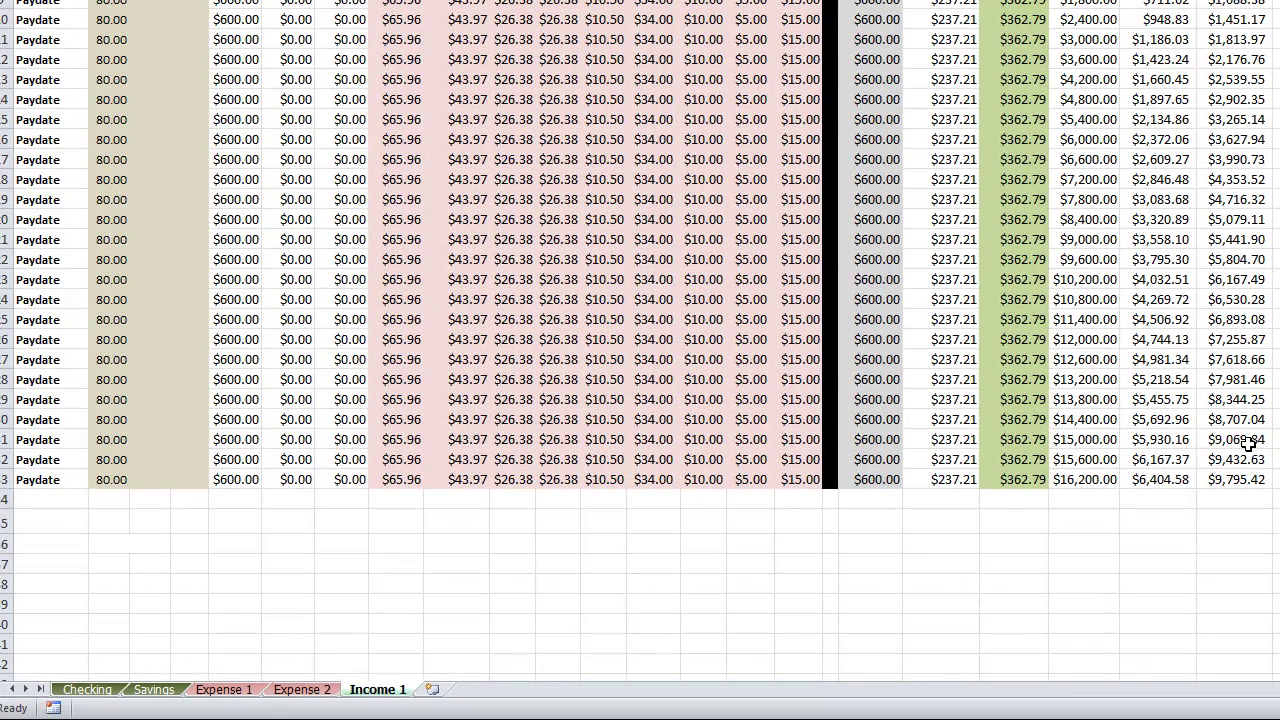
right_click(393, 690)
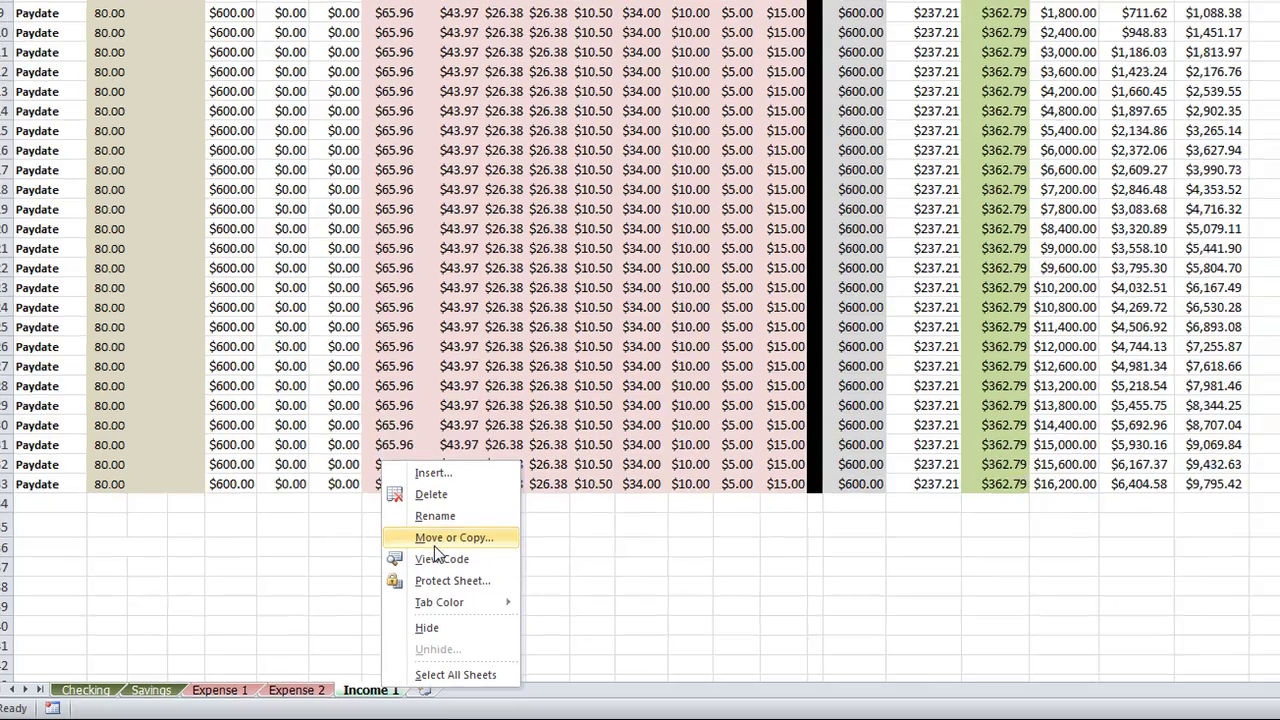
left_click(445, 538)
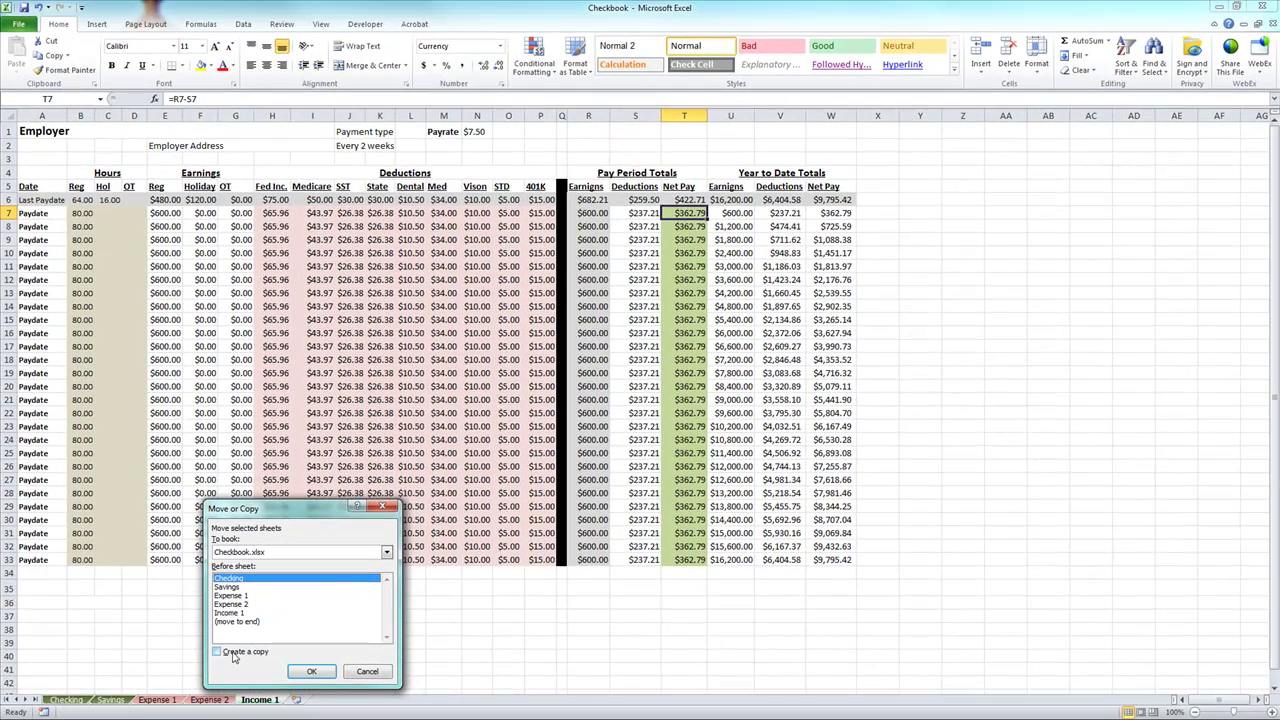
left_click(354, 672)
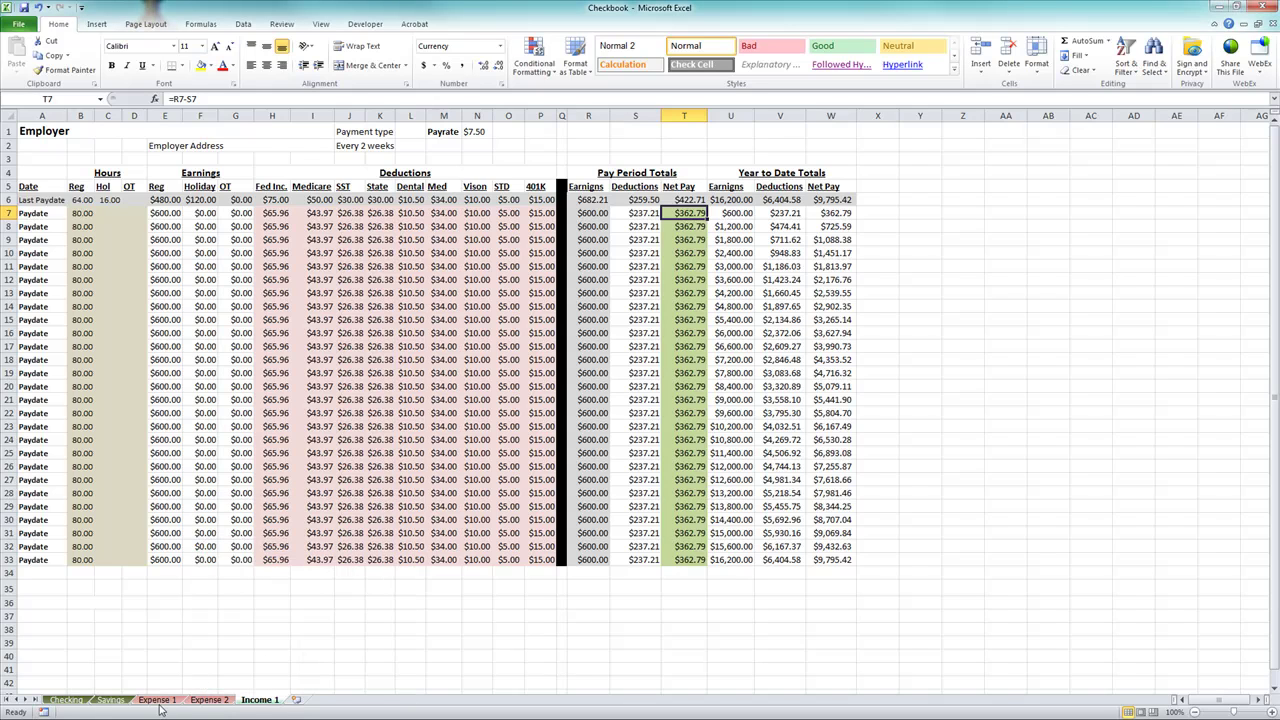
Hyperlink the first Paydate cell A7 to the PayStub PDF in the Income folder
right_click(36, 215)
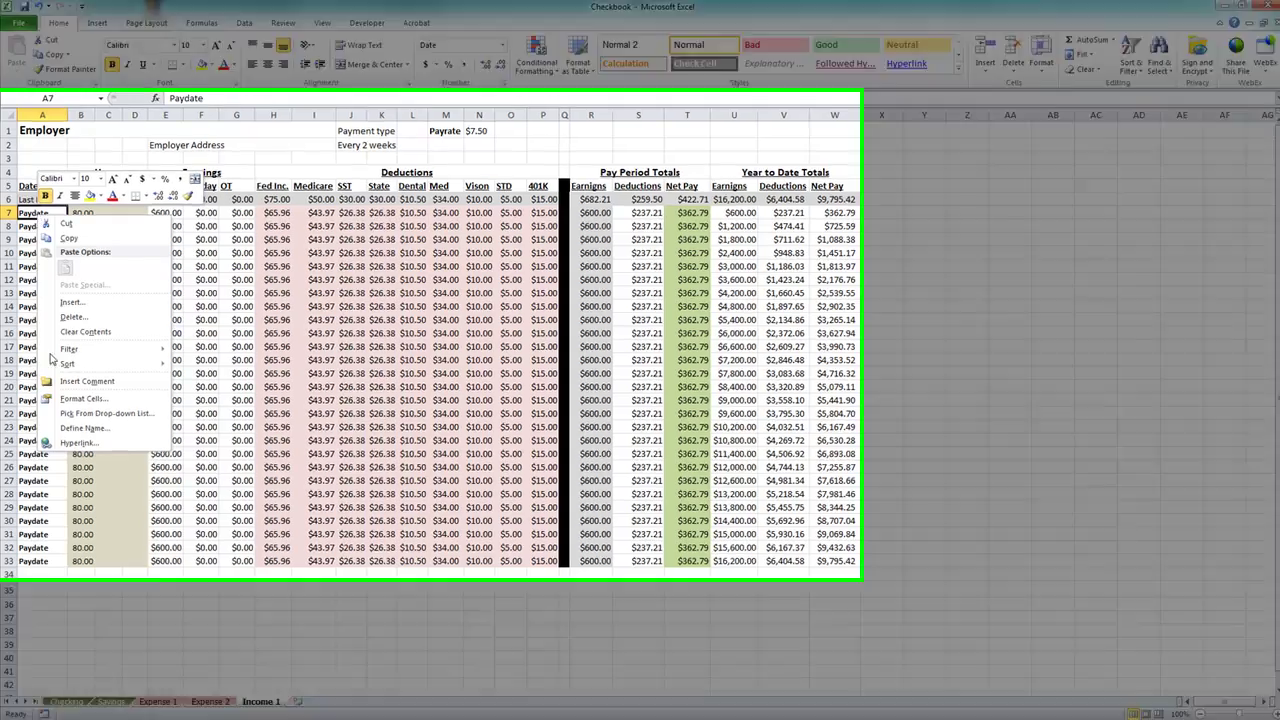
left_click(78, 441)
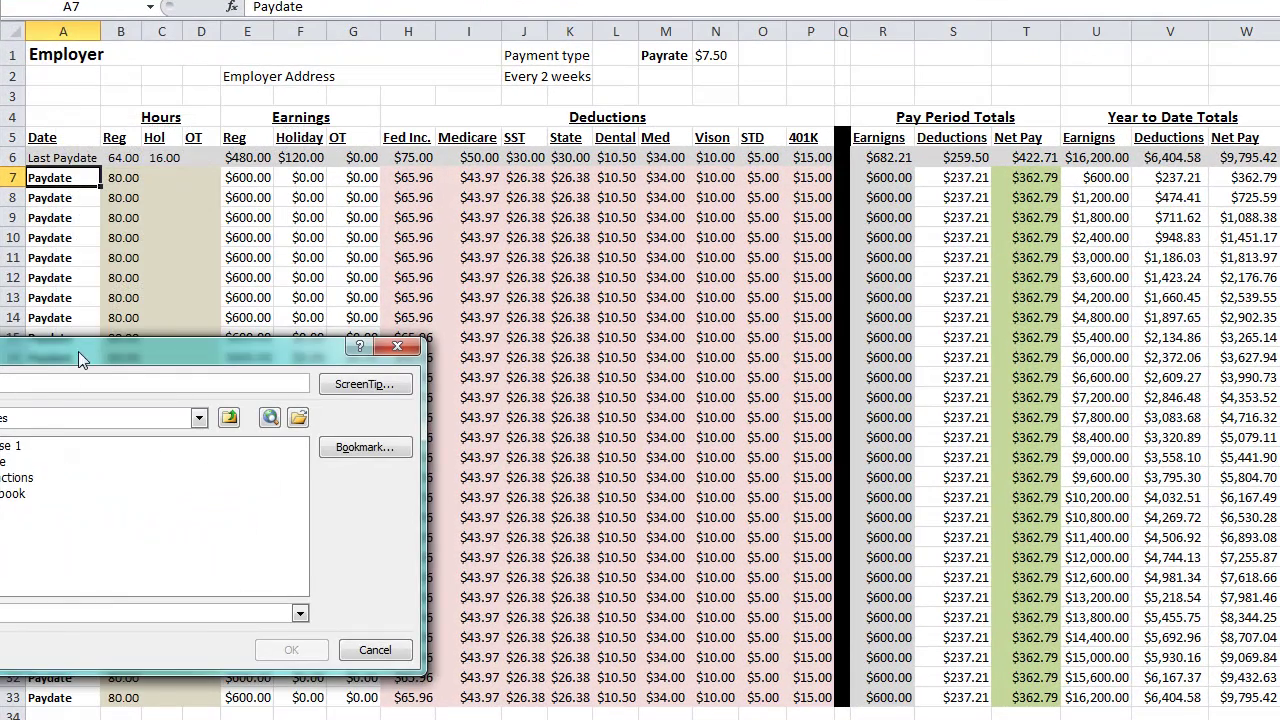
double_click(82, 472)
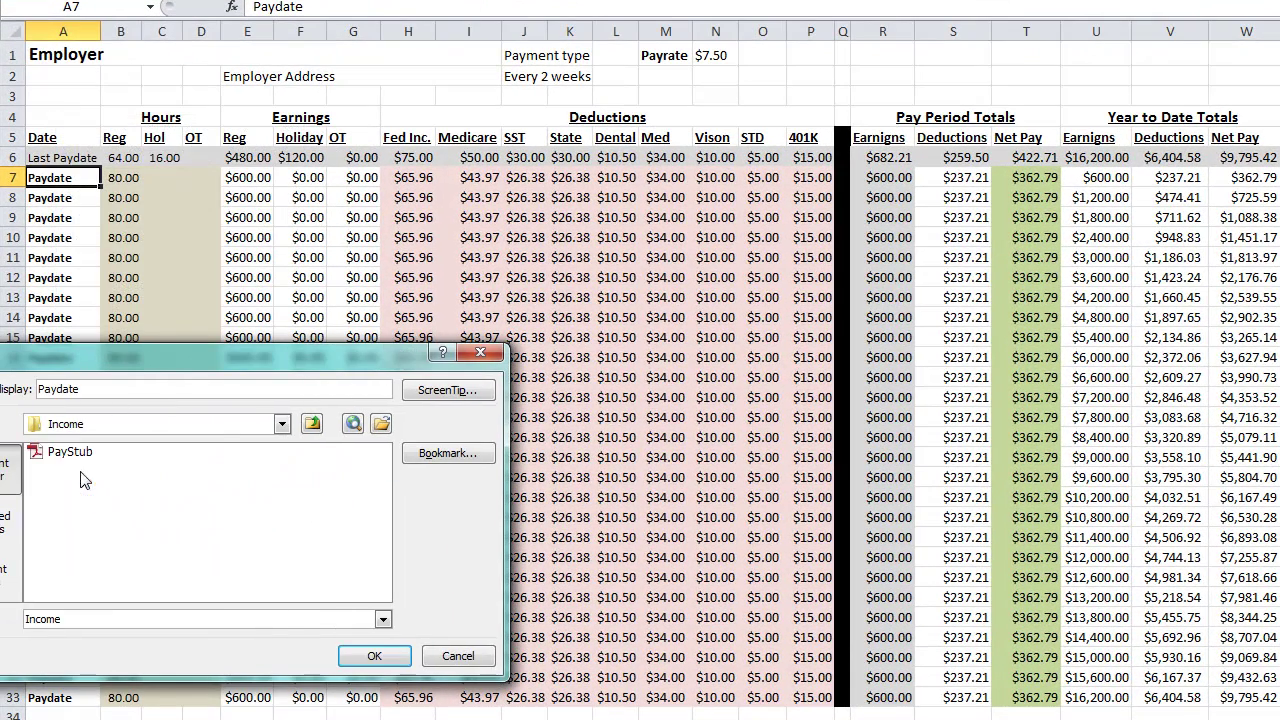
left_click(88, 457)
left_click(374, 656)
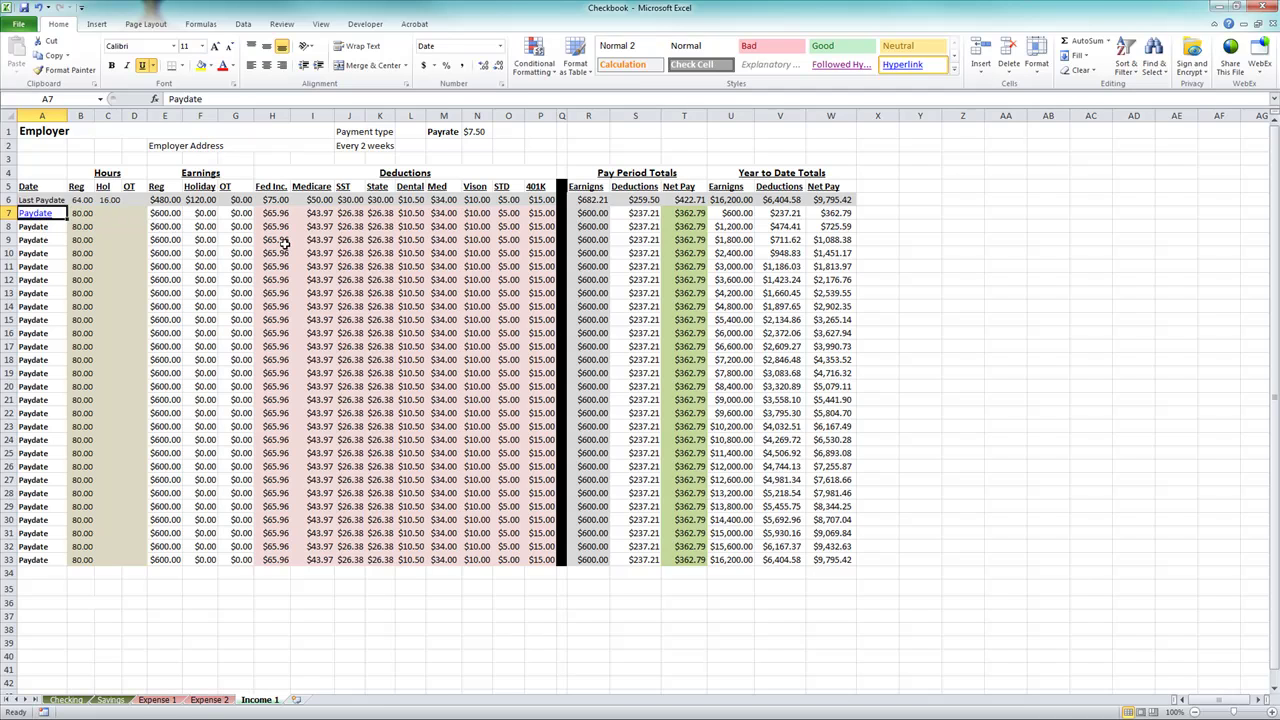
Enter "Expense 1 Payment" as the description in cell C6 of the Checking sheet
left_click(84, 700)
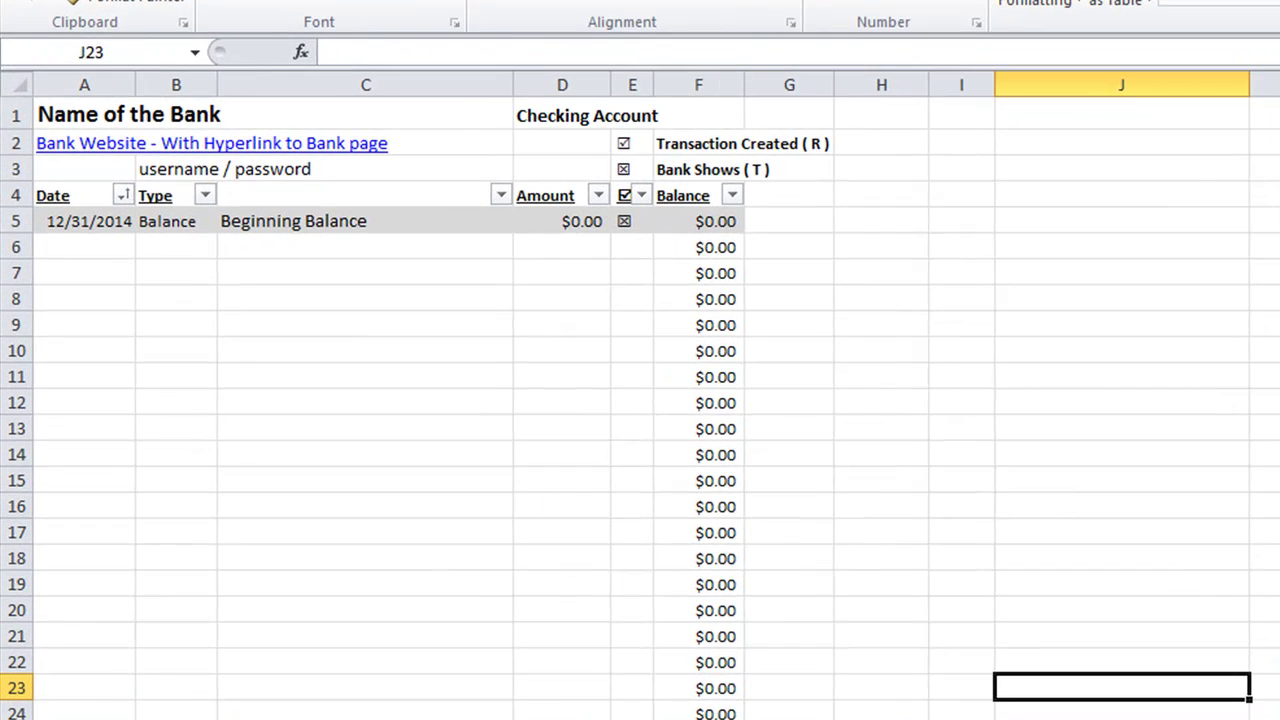
left_click(305, 240)
type("Expense 1")
type(" Payemnt")
key("BackSpace")
key("BackSpace")
key("BackSpace")
key("BackSpace")
type("ment")
key("Tab")
Link the Expense 1 Payment amount in D6 to the payment cell C8 on the Expense 1 sheet
type("-")
key("BackSpace")
type("=")
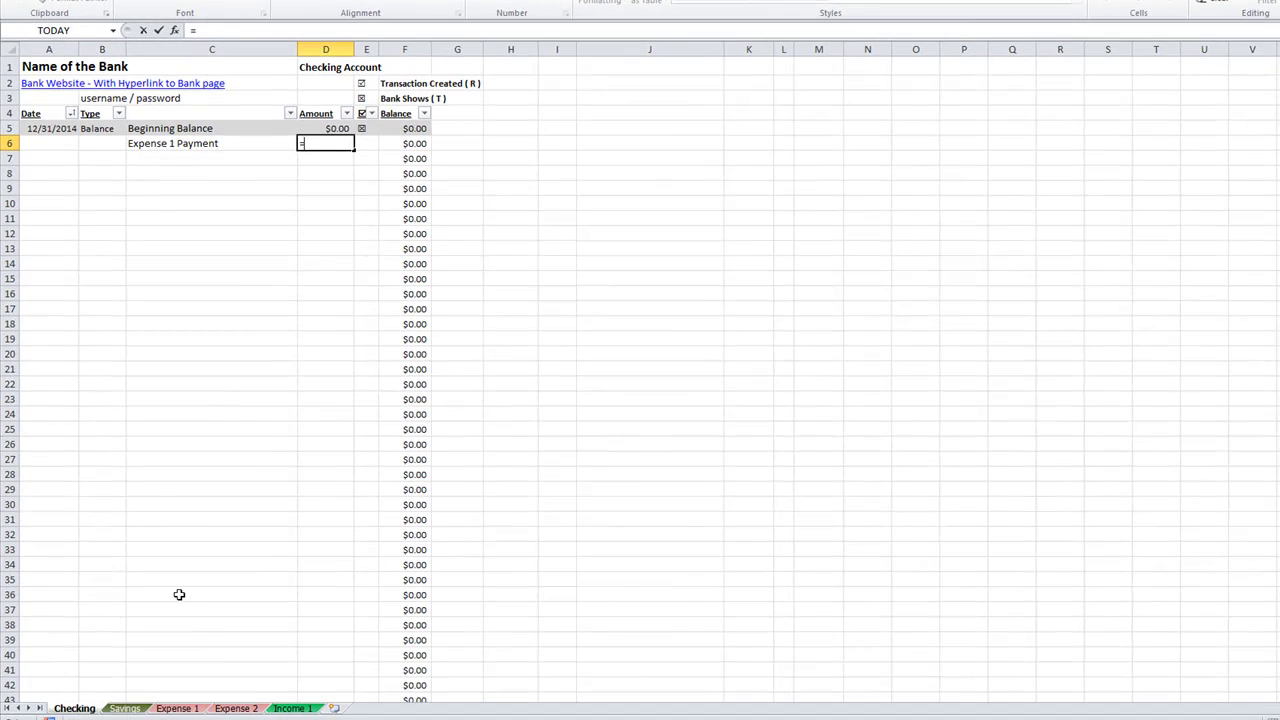
left_click(177, 708)
left_click(187, 165)
key("Return")
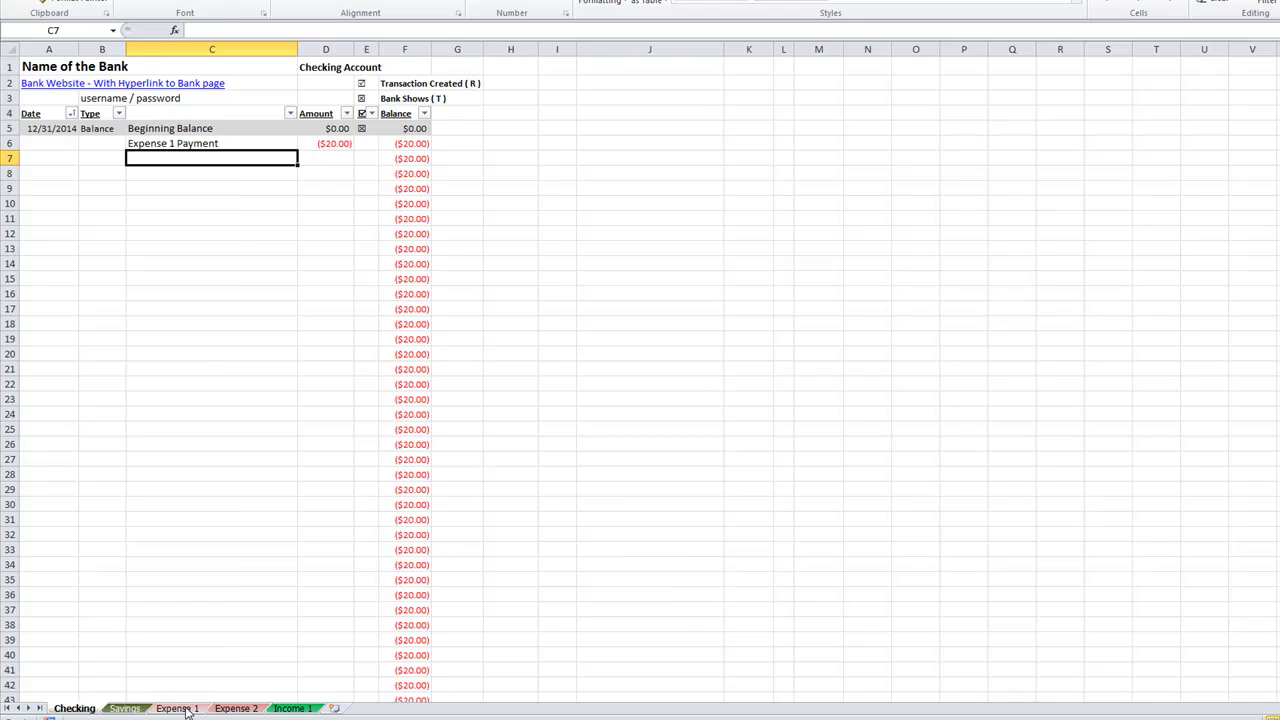
Change the payment amount in cell C8 of the Expense 1 sheet to -25
left_click(187, 708)
left_click(195, 164)
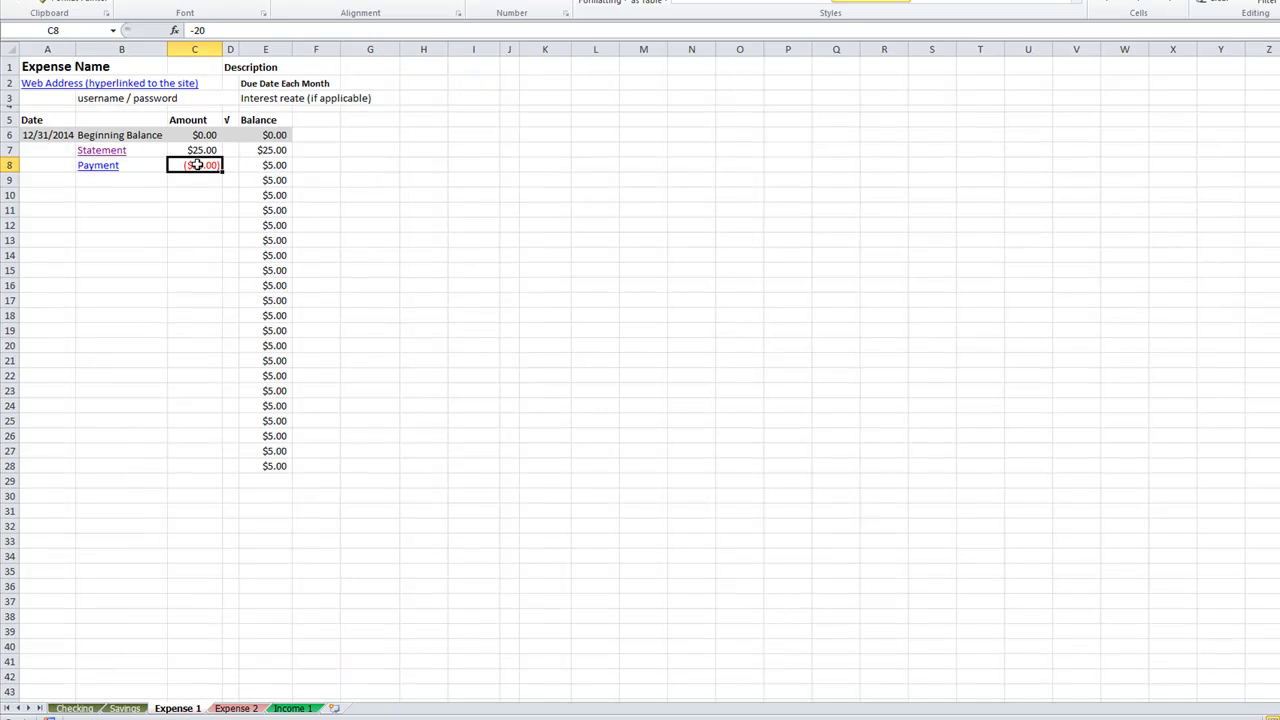
type("-25")
key("Return")
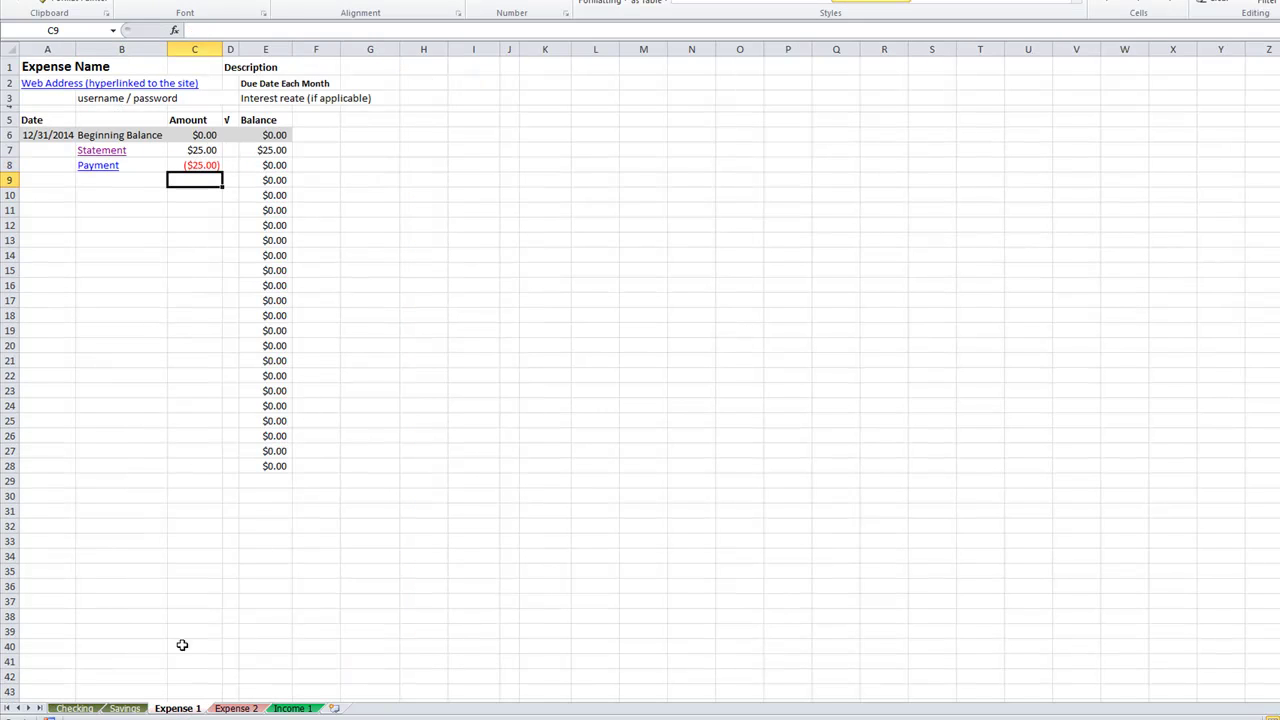
On the Checking sheet, enter "Income" in C7 and link its amount in D7 to net pay cell T7 on the Income 1 sheet
left_click(76, 708)
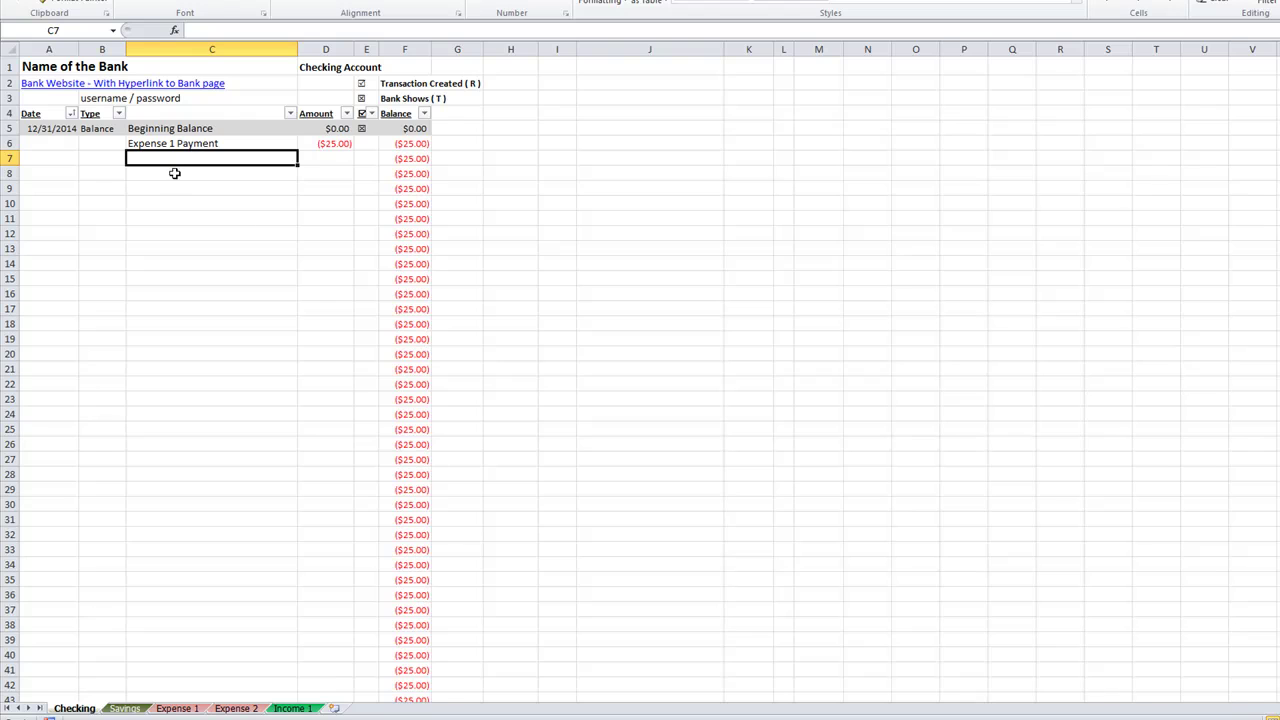
type("Inc")
key("BackSpace")
key("BackSpace")
key("BackSpace")
type("Income")
key("Tab")
type("=")
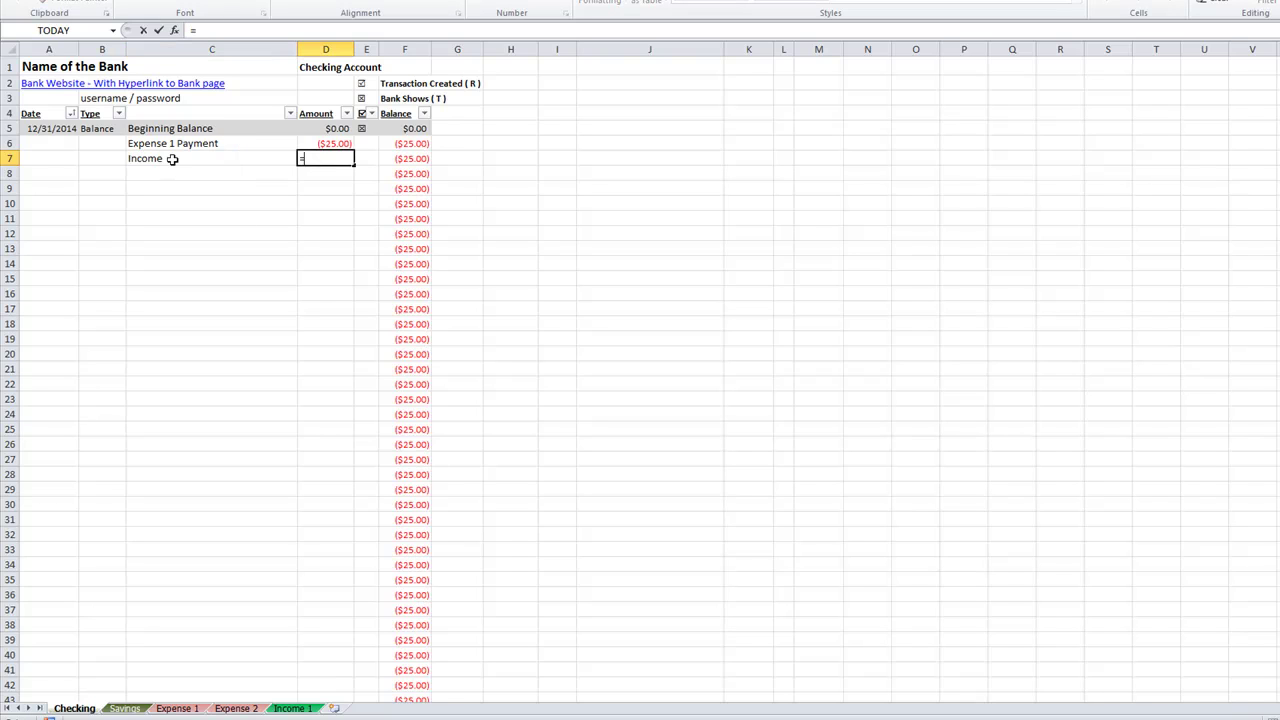
left_click(290, 708)
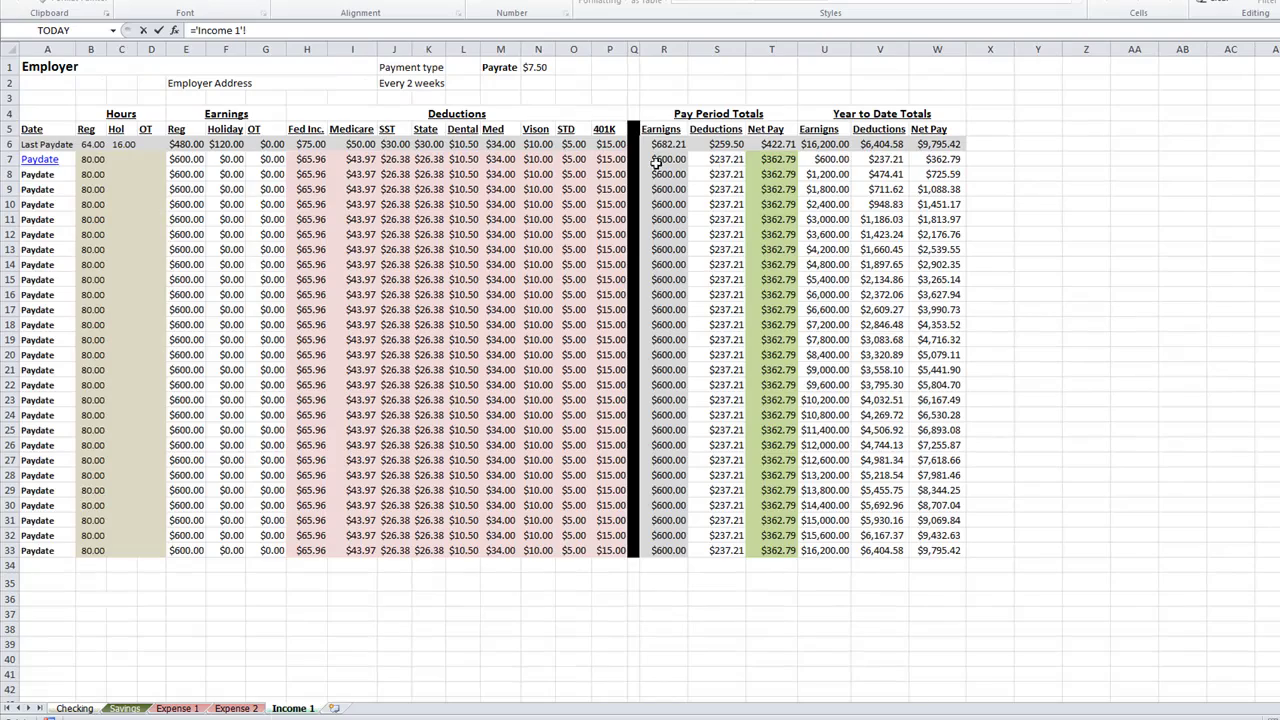
left_click(768, 159)
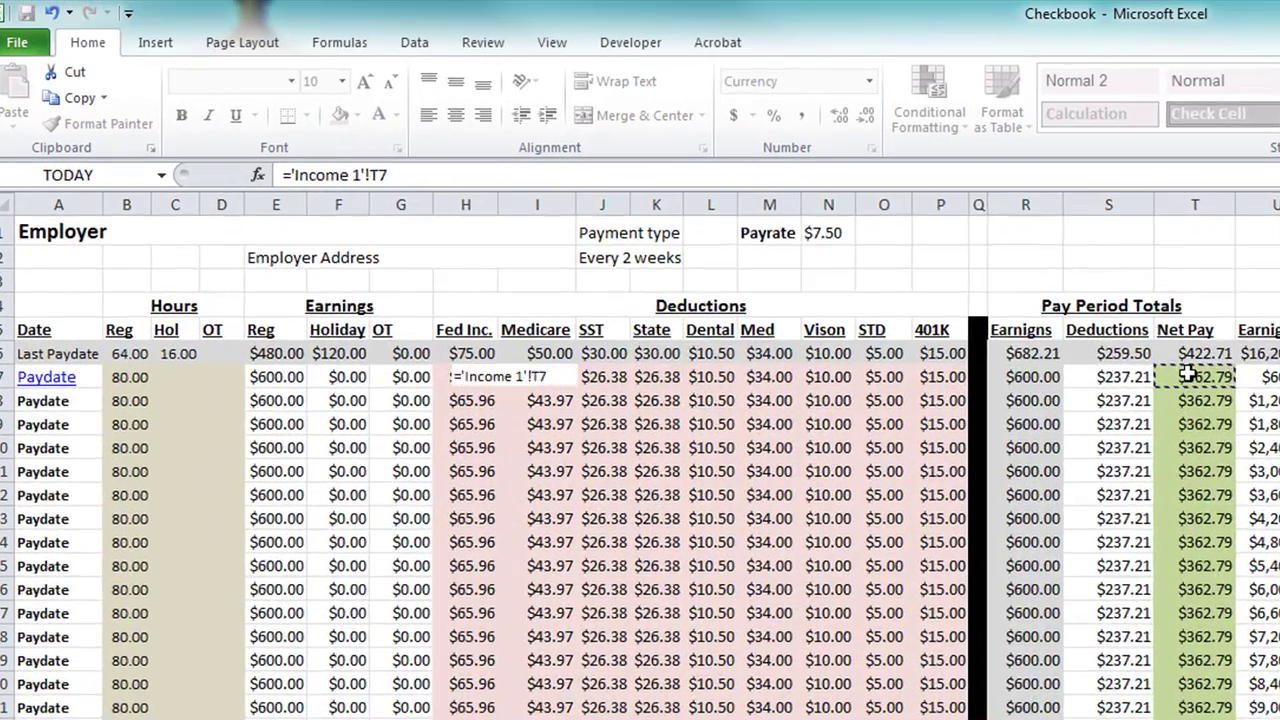
key("Return")
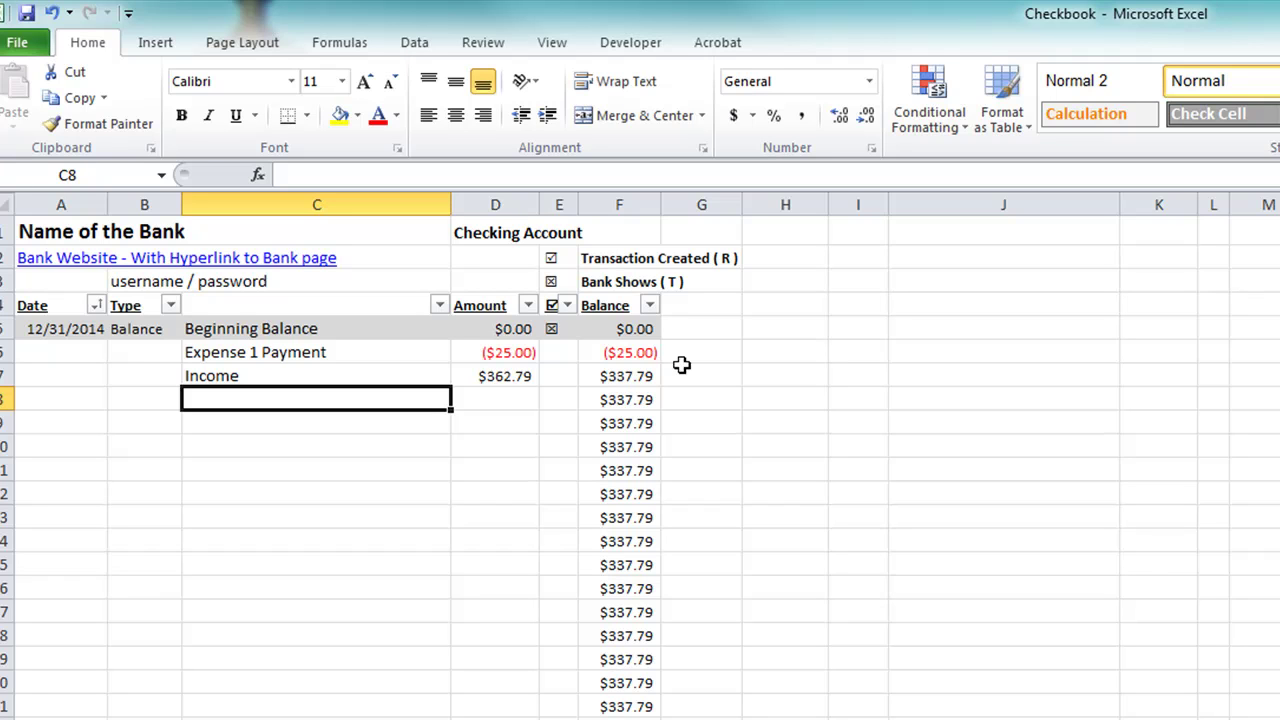
Add a Checking entry with description "Trans #1" in C8 and amount -7.62 in D8
type("Trans")
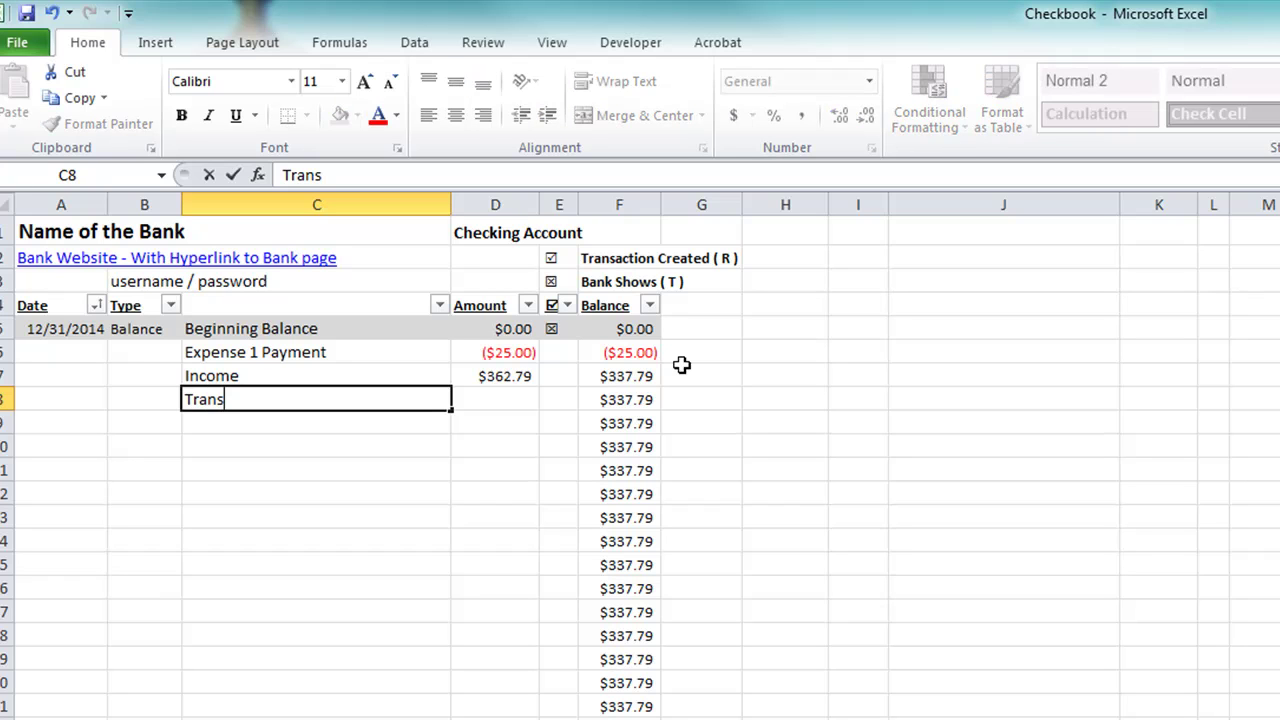
key("BackSpace")
type("s #2")
key("BackSpace")
type("1")
key("Tab")
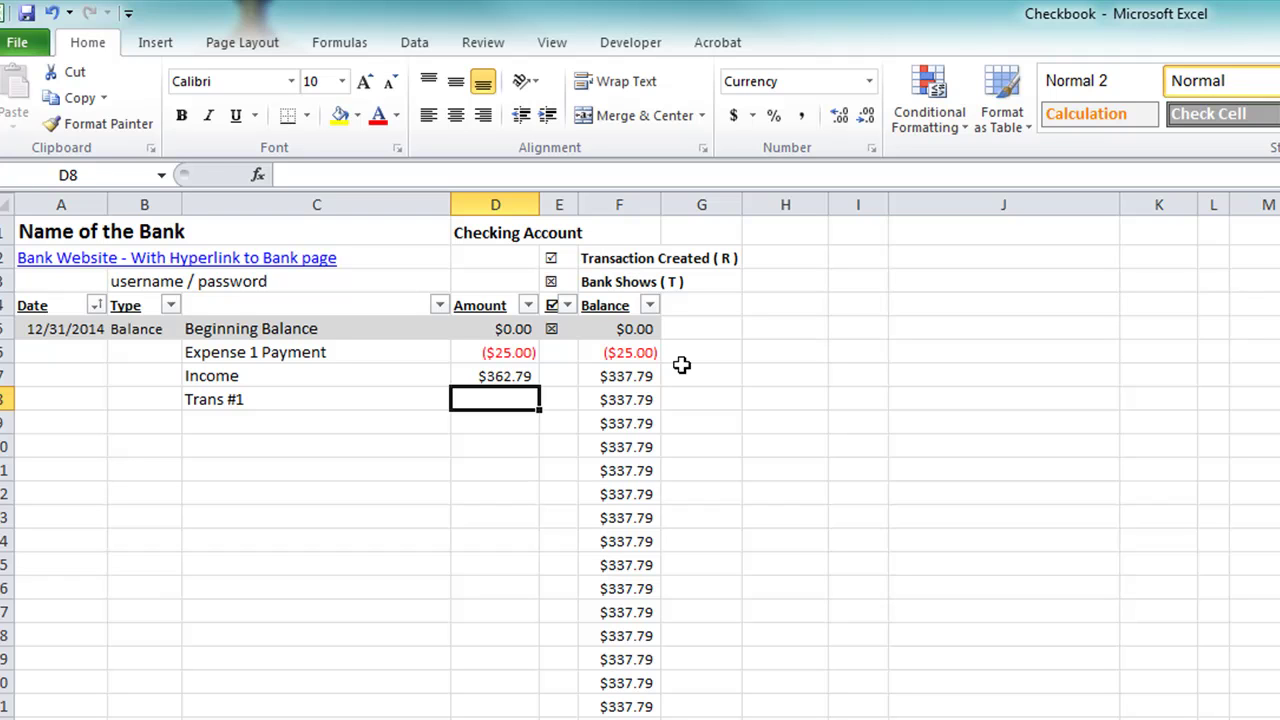
type("-")
type("7.62")
key("Return")
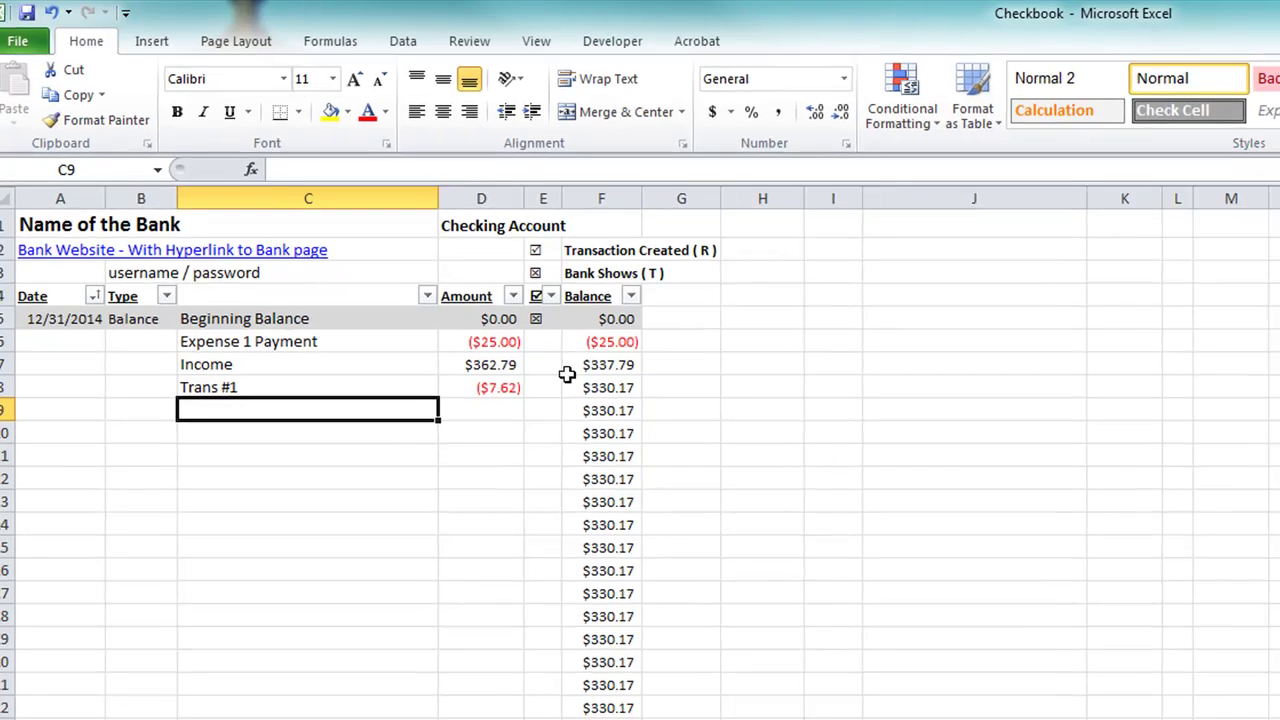
Hyperlink the Trans #1 cell C8 to the Transaction1 PDF in the Transactions folder
left_click(300, 390)
right_click(300, 388)
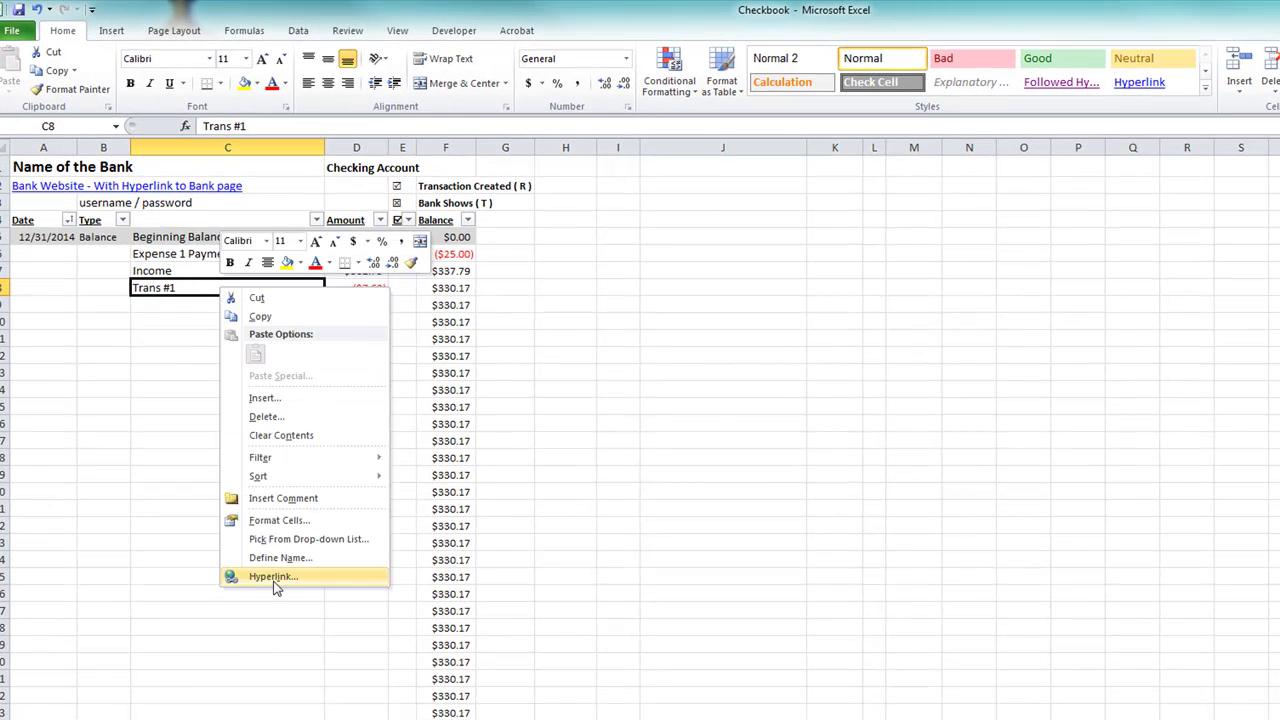
left_click(275, 584)
double_click(173, 546)
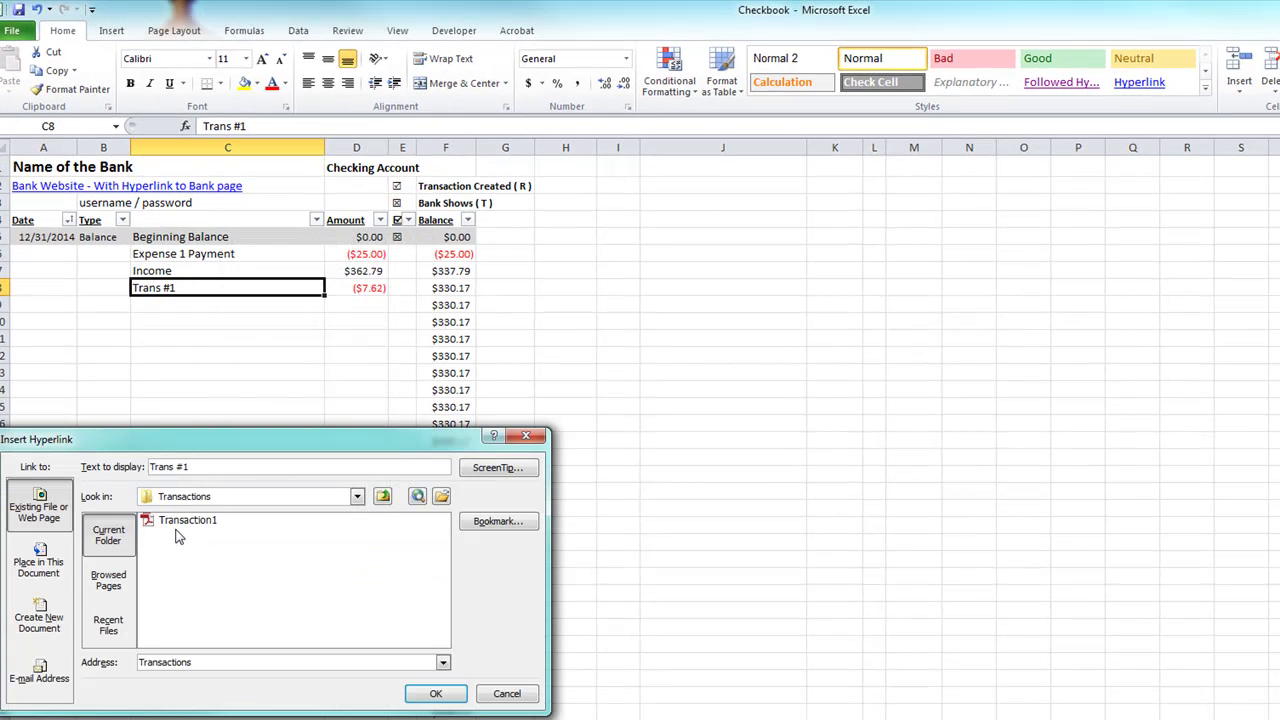
left_click(180, 524)
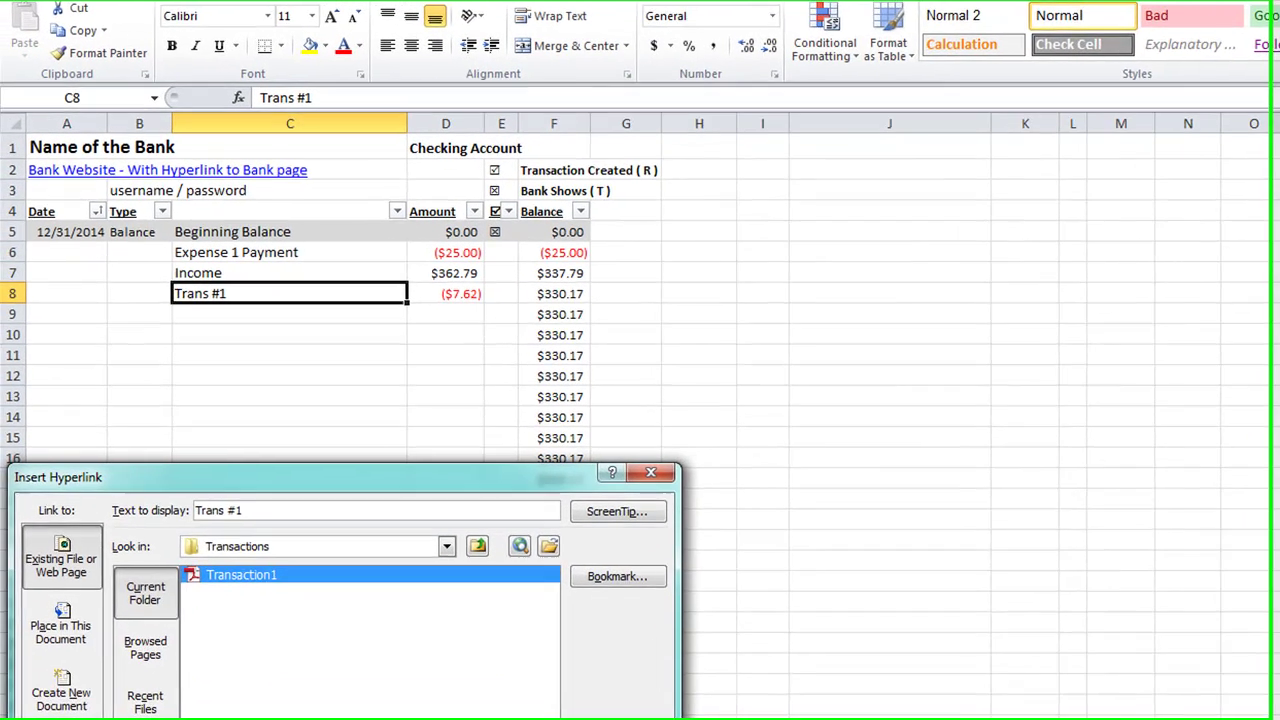
left_click(440, 697)
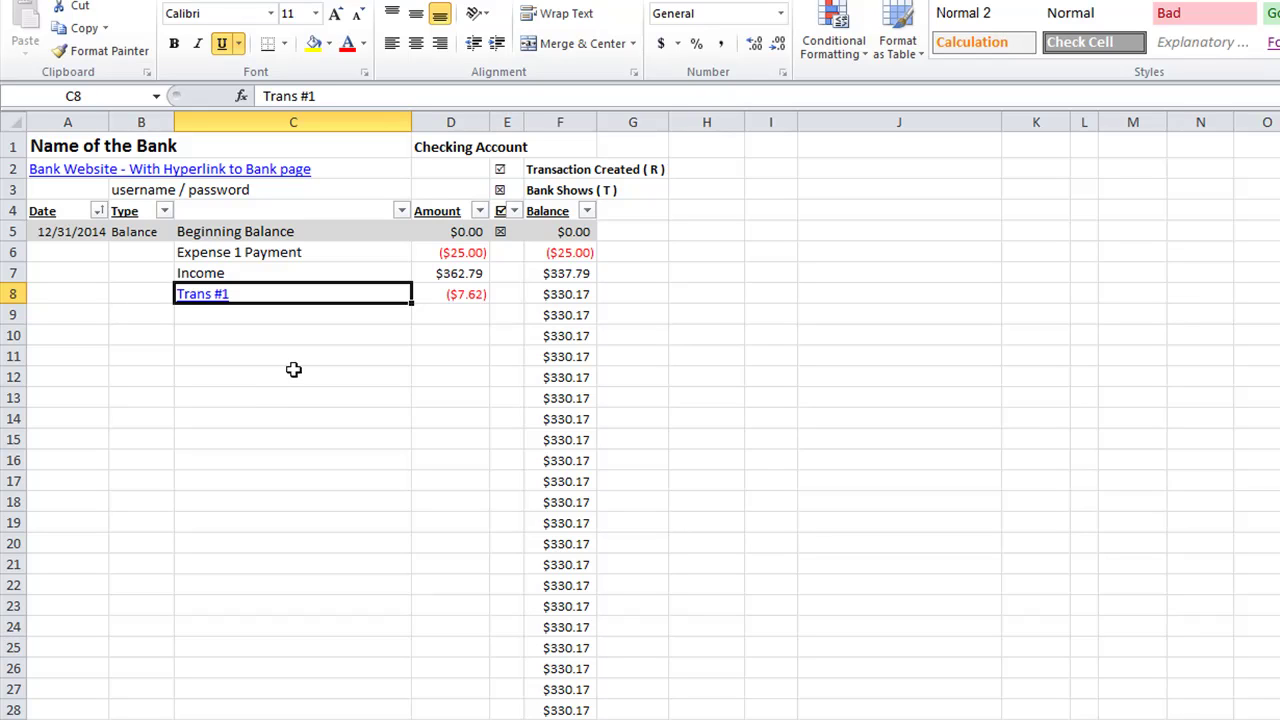
left_click(277, 311)
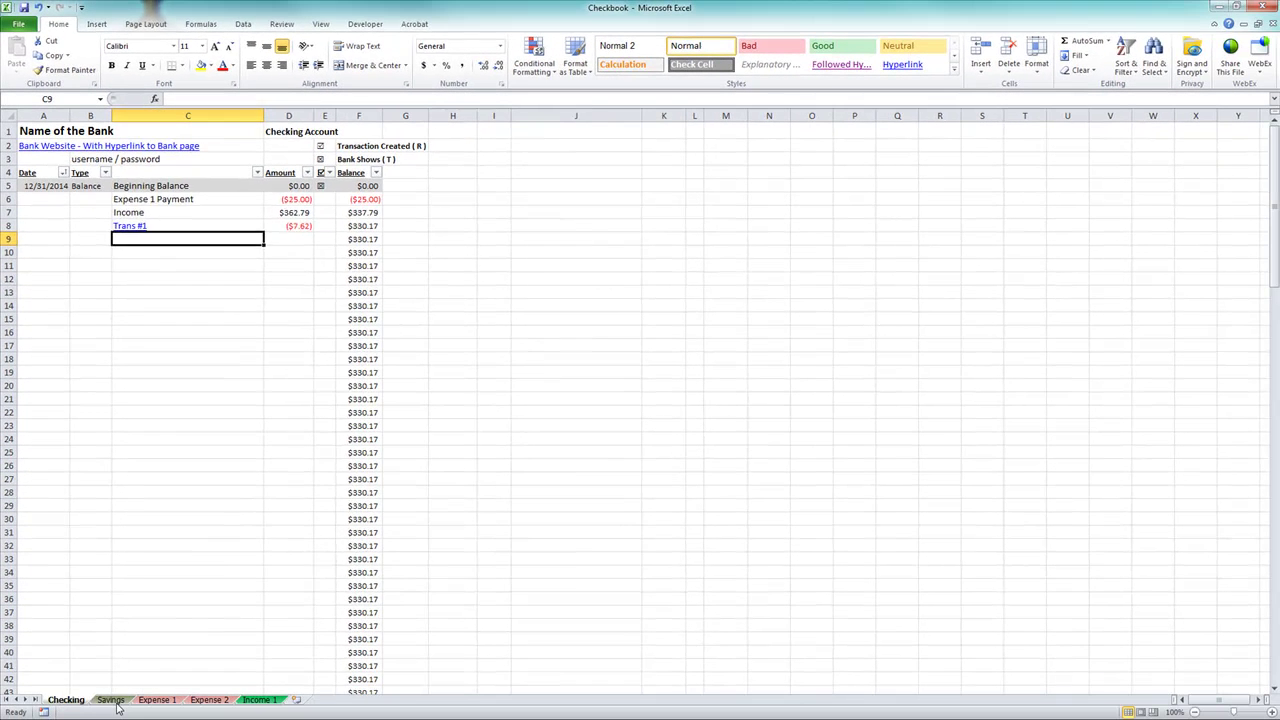
On the Savings sheet, record "Transfer from Checking" in C6 with an amount of 50 in D6
left_click(173, 719)
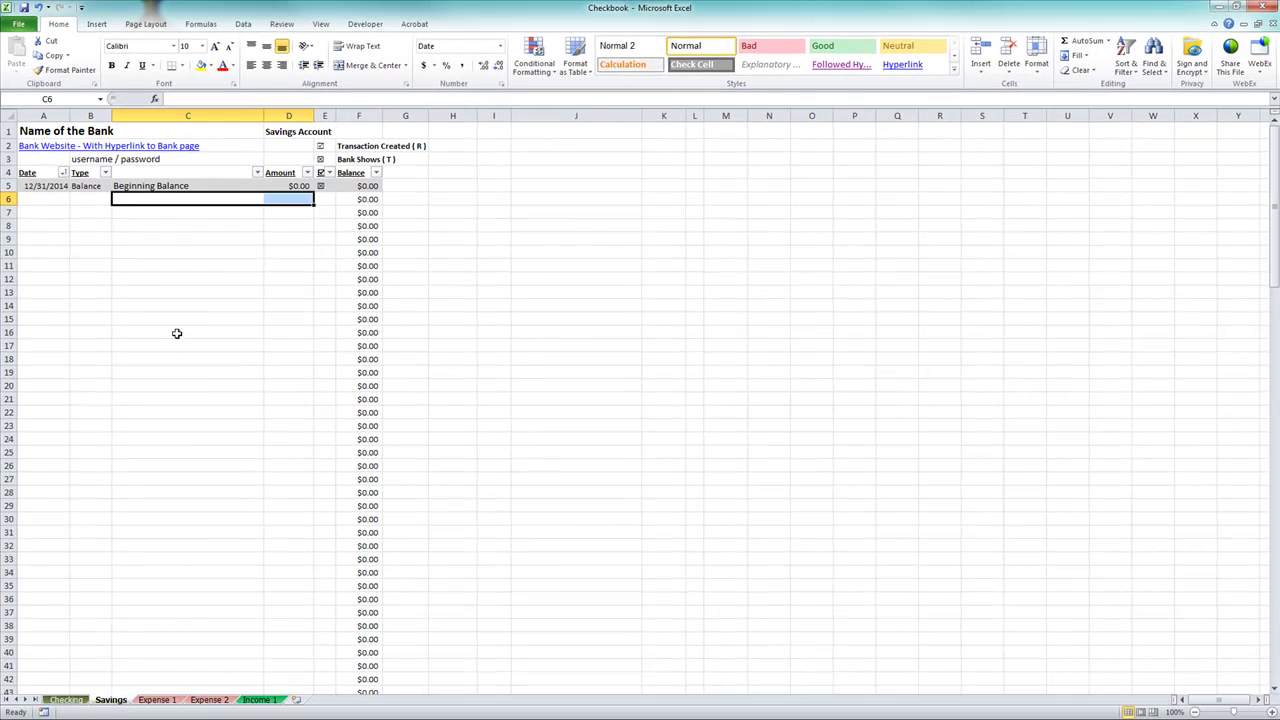
left_click(148, 201)
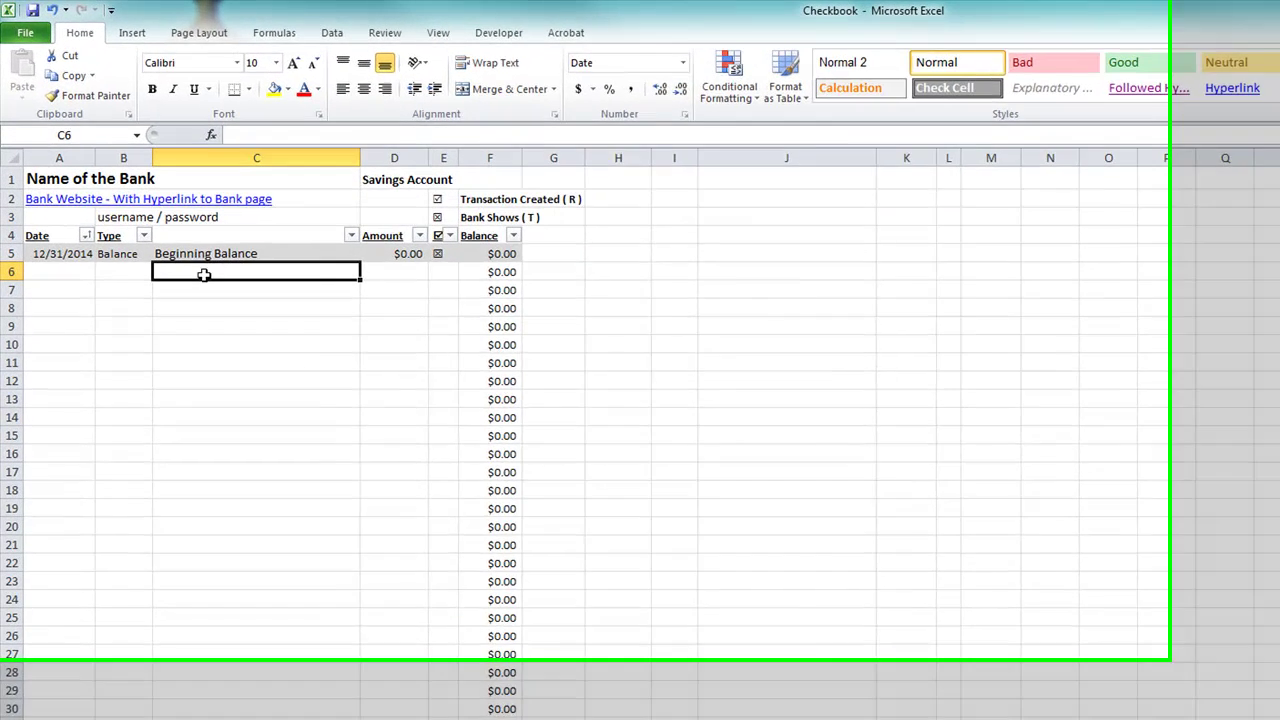
type("Transfer to Savings")
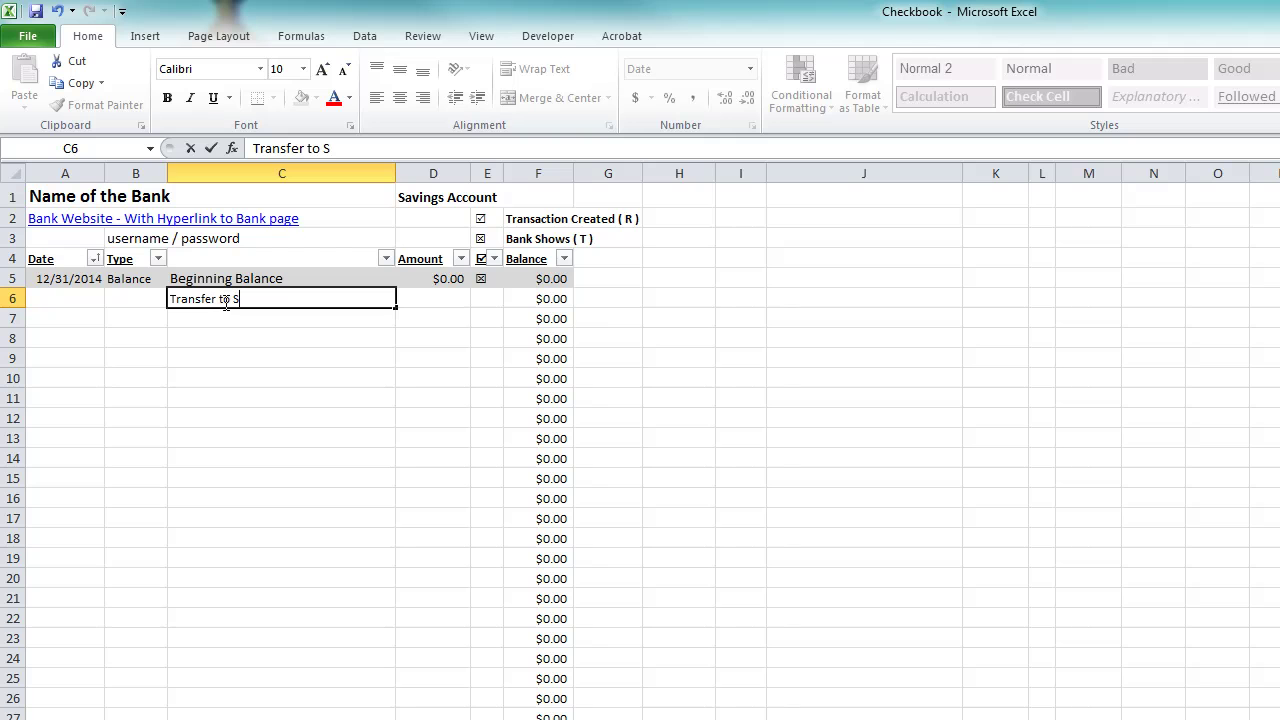
key("BackSpace")
key("BackSpace")
key("BackSpace")
key("BackSpace")
key("BackSpace")
key("BackSpace")
key("BackSpace")
key("BackSpace")
key("BackSpace")
key("BackSpace")
type("frm")
key("BackSpace")
type("om Checki")
key("BackSpace")
key("BackSpace")
key("BackSpace")
key("BackSpace")
key("BackSpace")
type("hecking")
key("Tab")
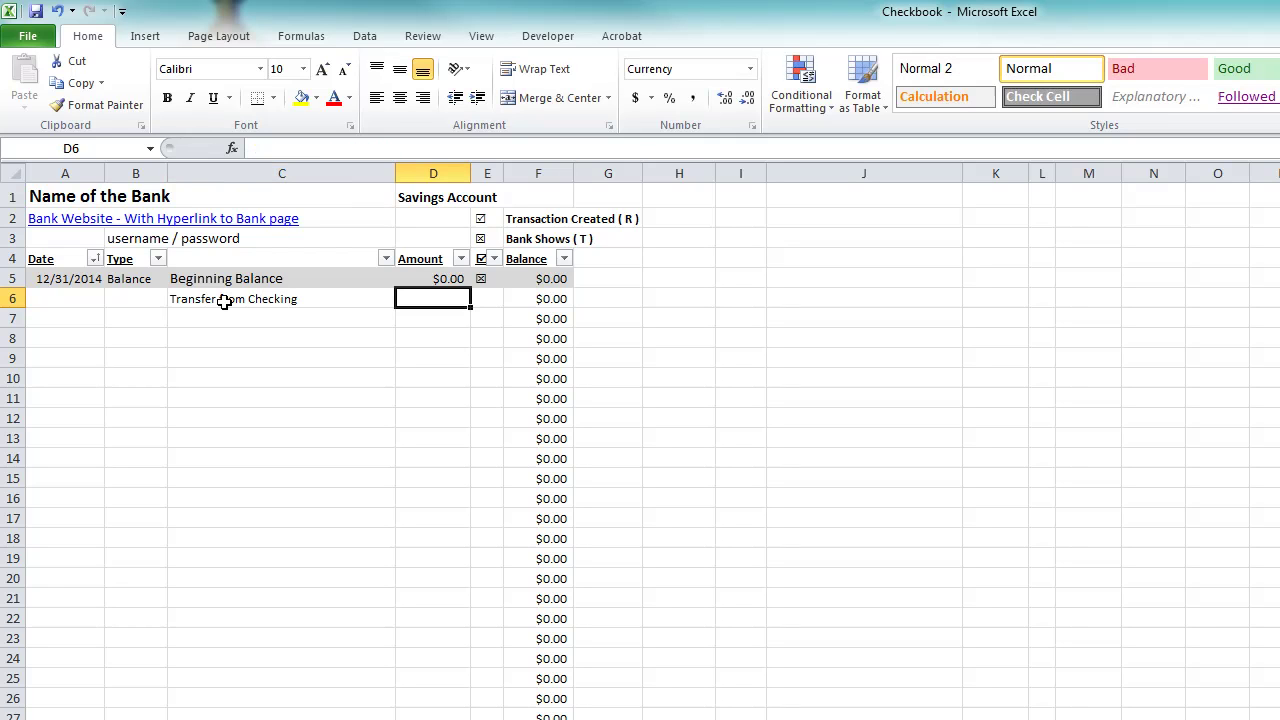
type("50")
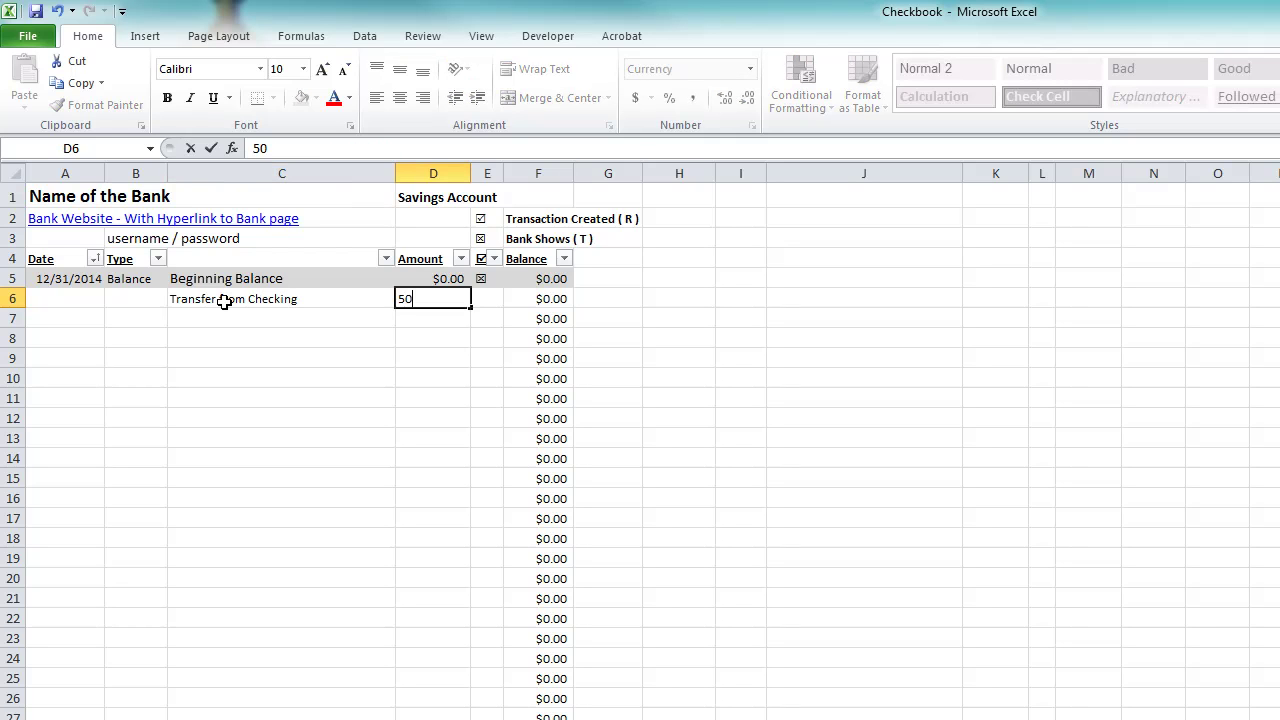
key("Return")
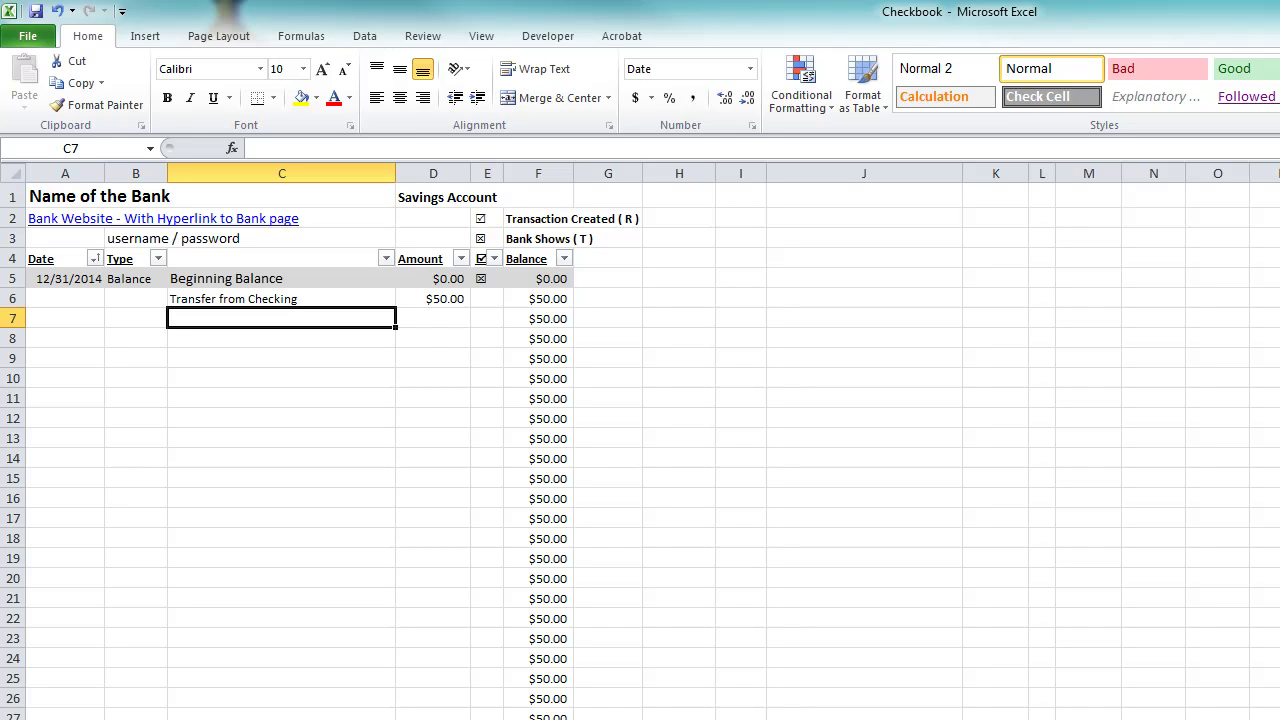
On the Checking sheet, enter the description "Transfer to Savings" in C9
key("ctrl+Page_Up")
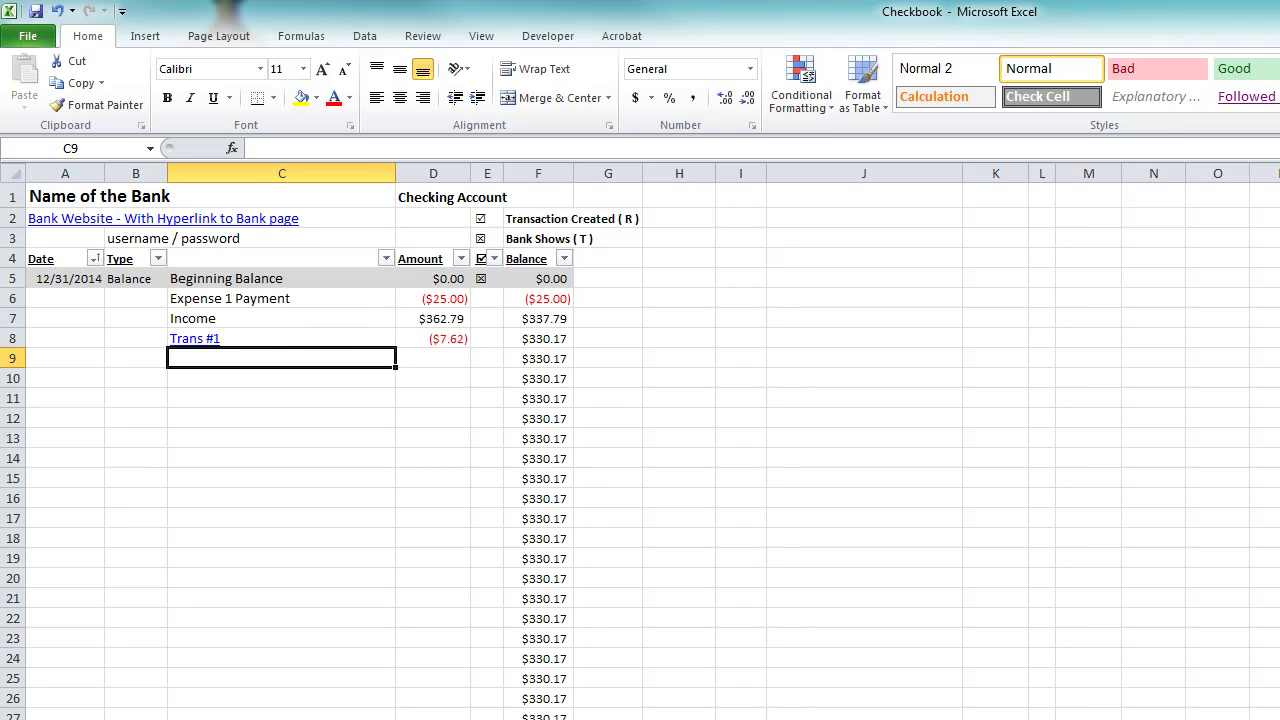
type("Trasn")
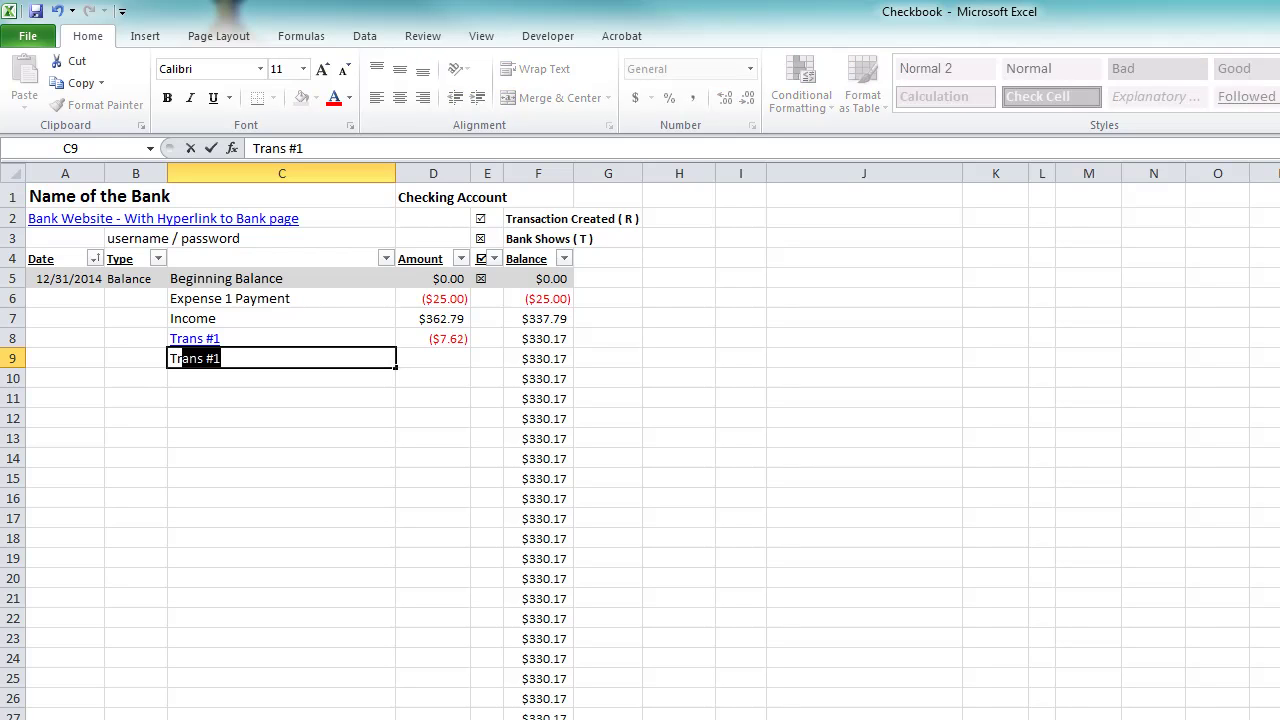
key("BackSpace")
key("BackSpace")
type("nsfer to Savings")
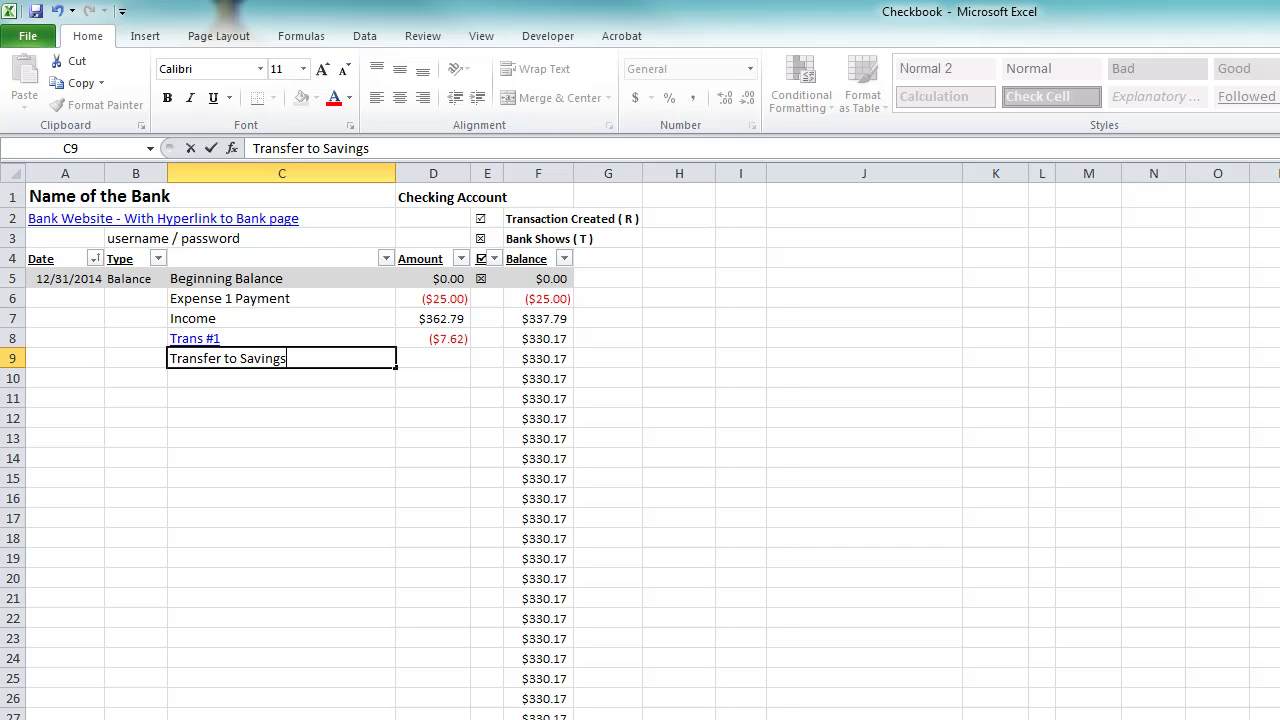
Link the transfer's amount in Checking cell D9 to the negative of Savings cell D6 with the formula =-Savings!D6
key("Tab")
type("=")
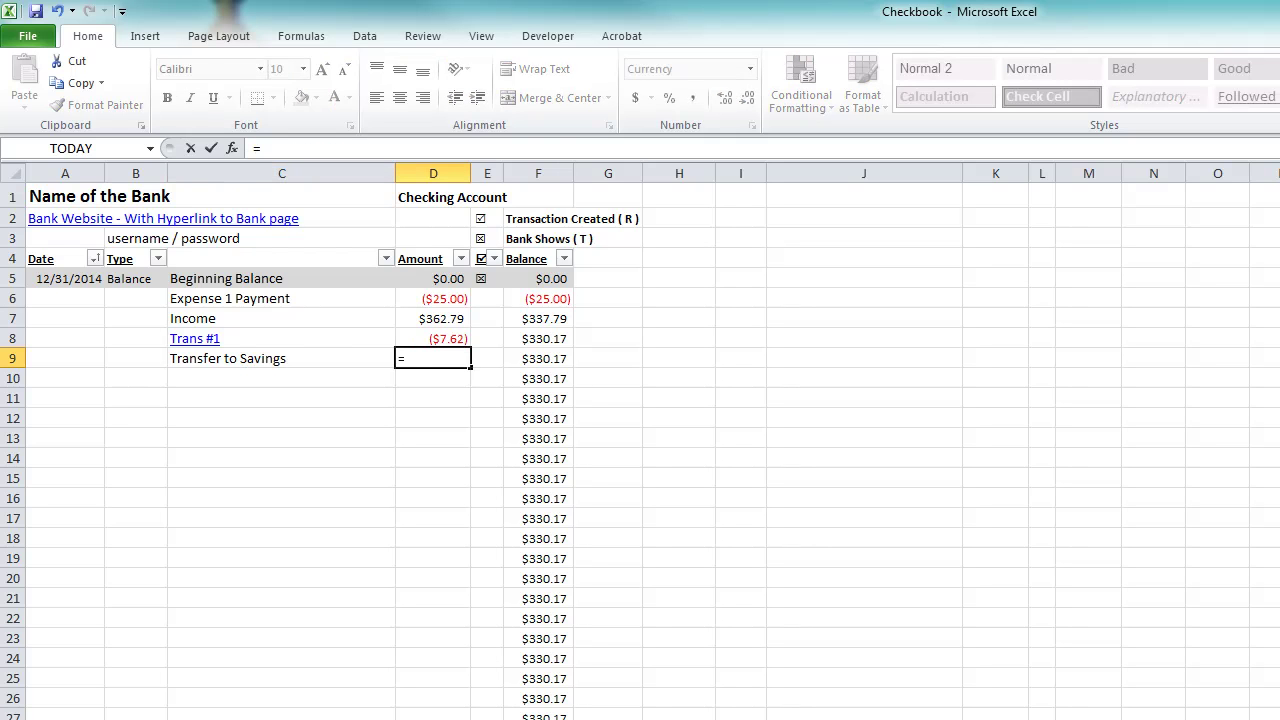
type("-")
key("ctrl+Page_Down")
left_click(410, 297)
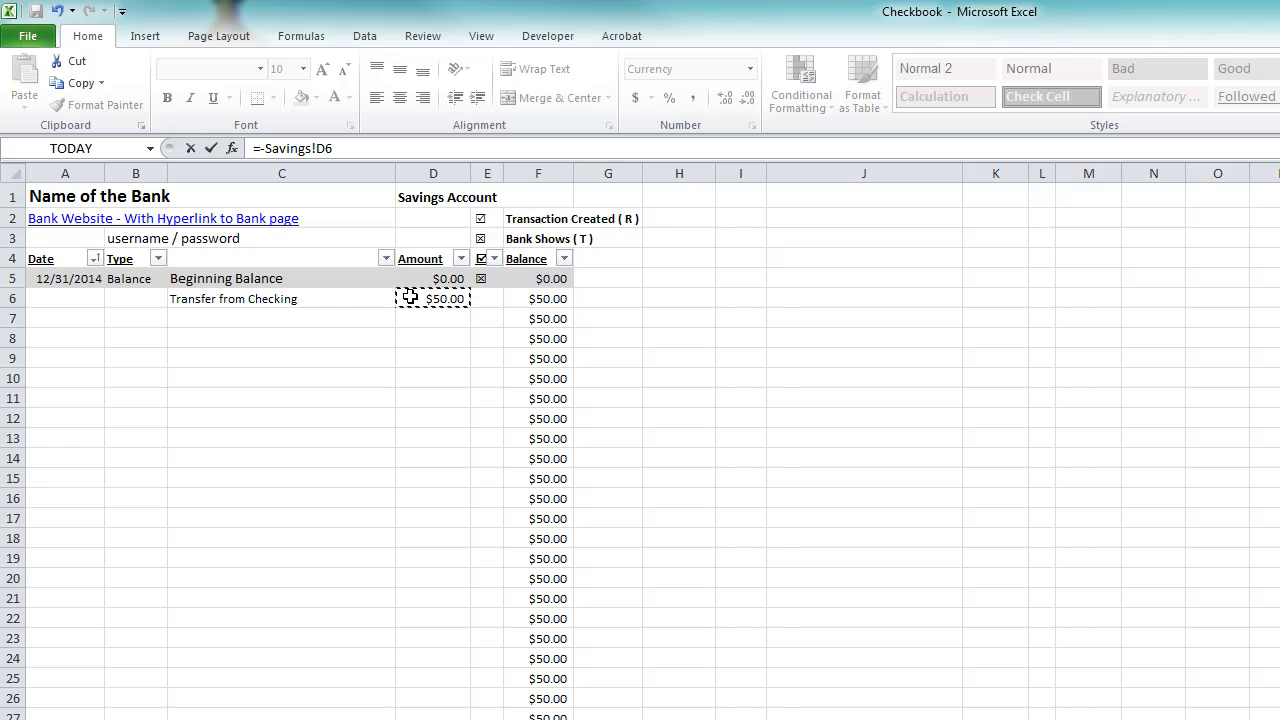
key("Return")
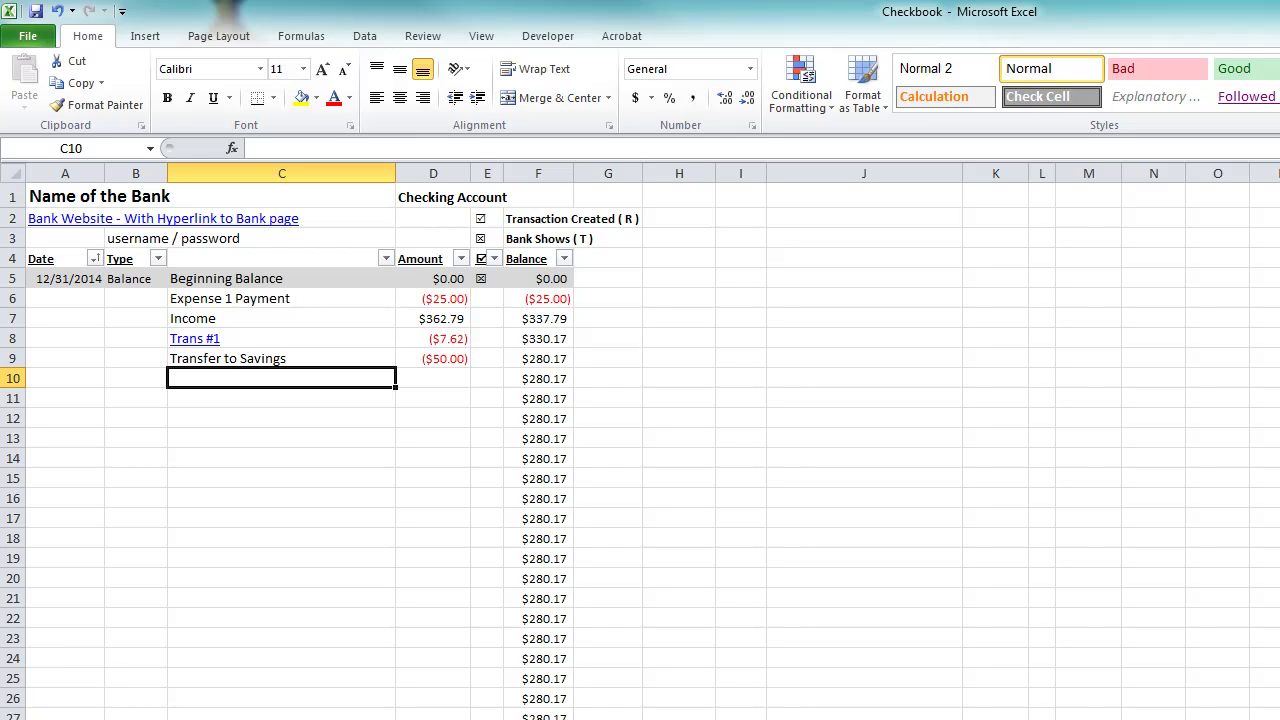
key("ctrl+Page_Down")
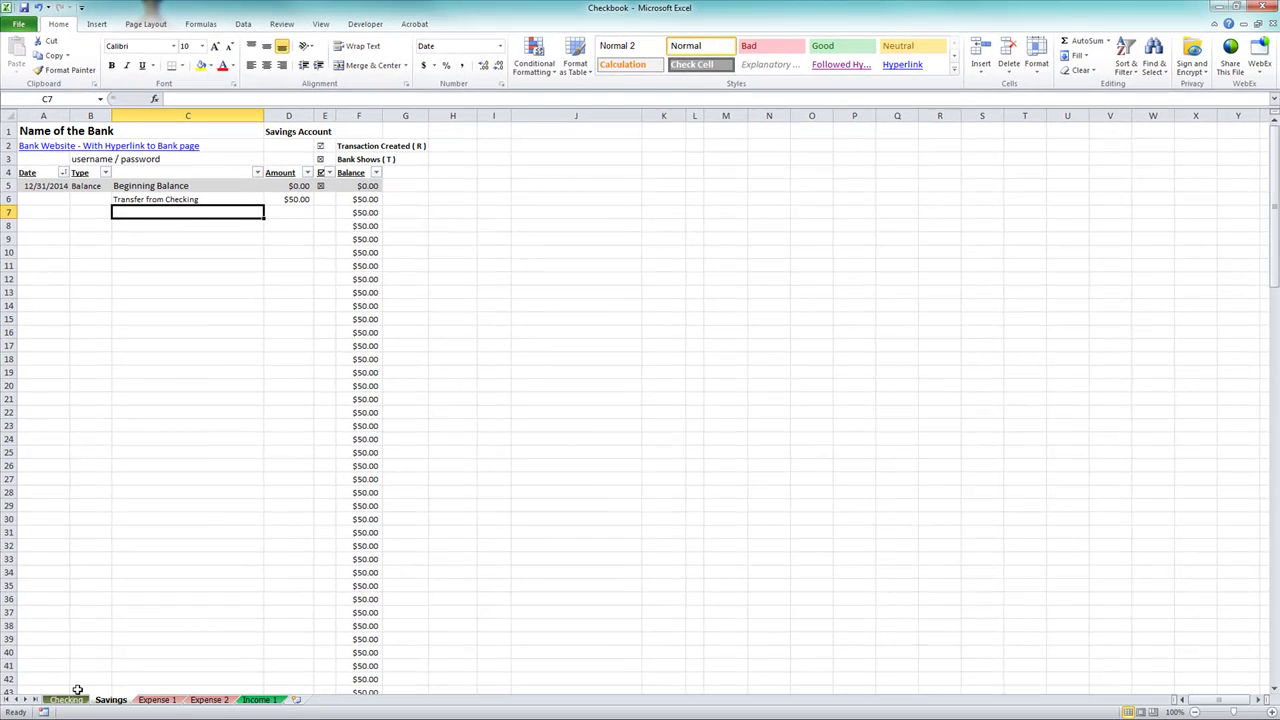
left_click(78, 700)
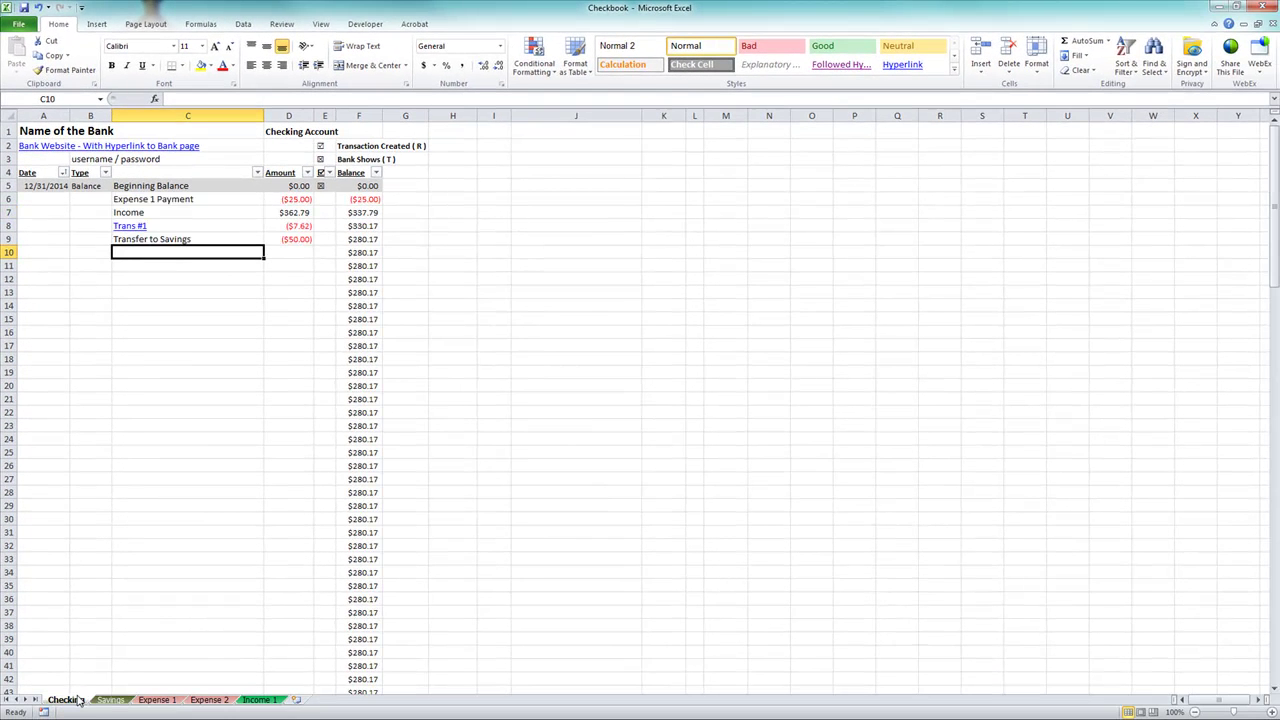